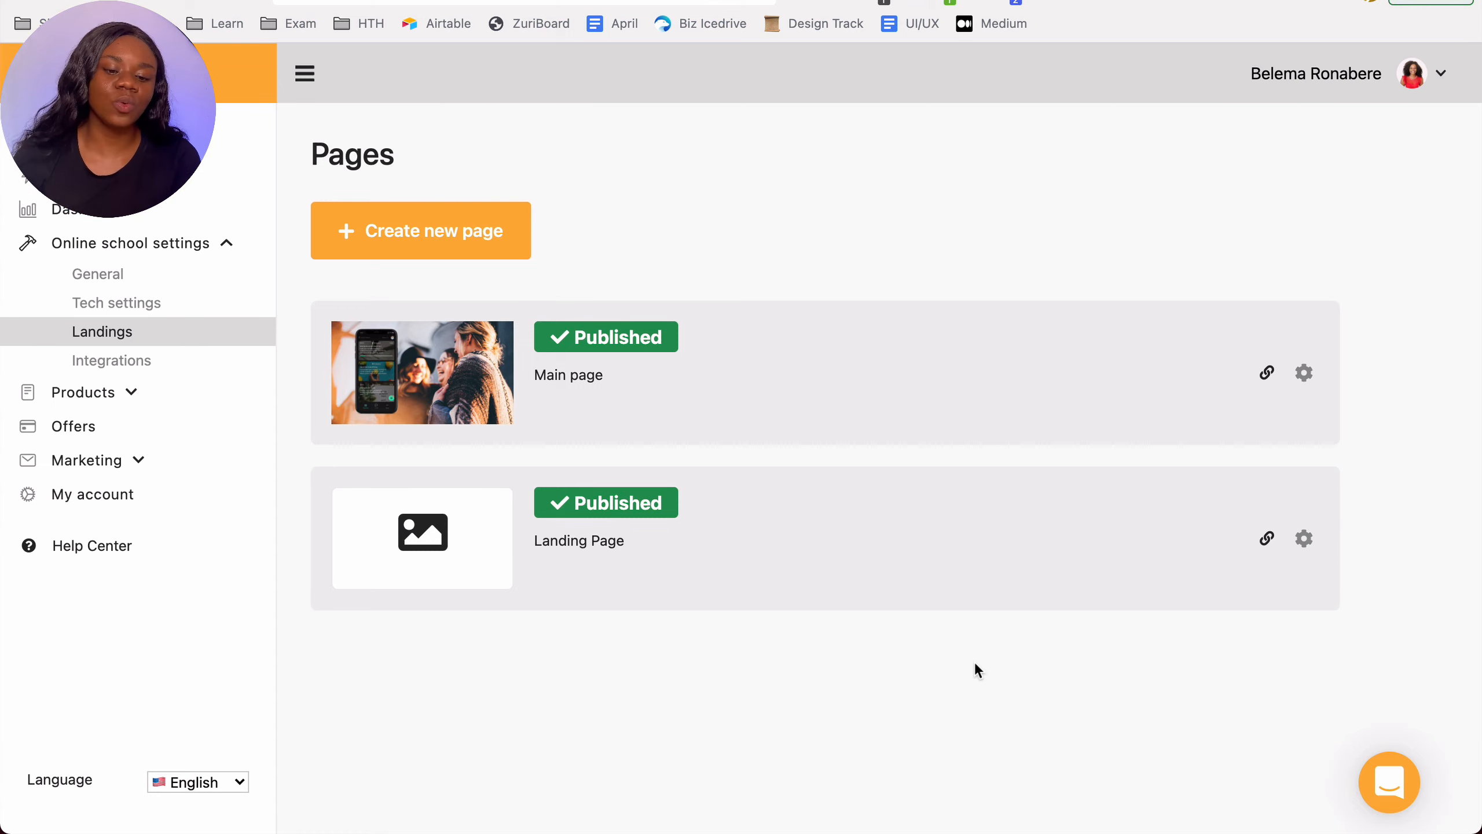
Step: Create a new landing page named "Youtube Course Sales Page"
{"action": "left_click", "coordinate": [502, 241]}
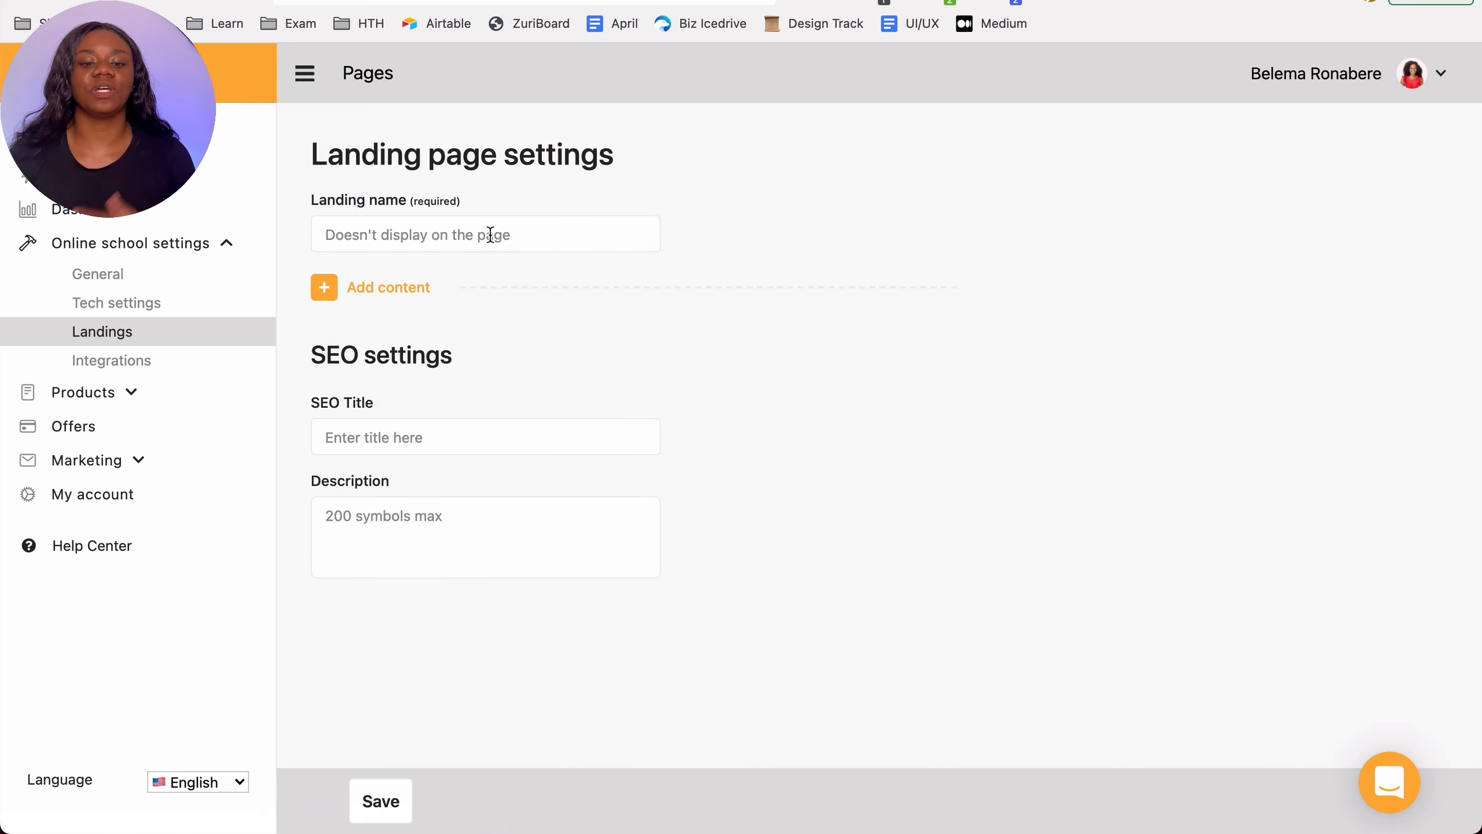
{"action": "left_click", "coordinate": [491, 234]}
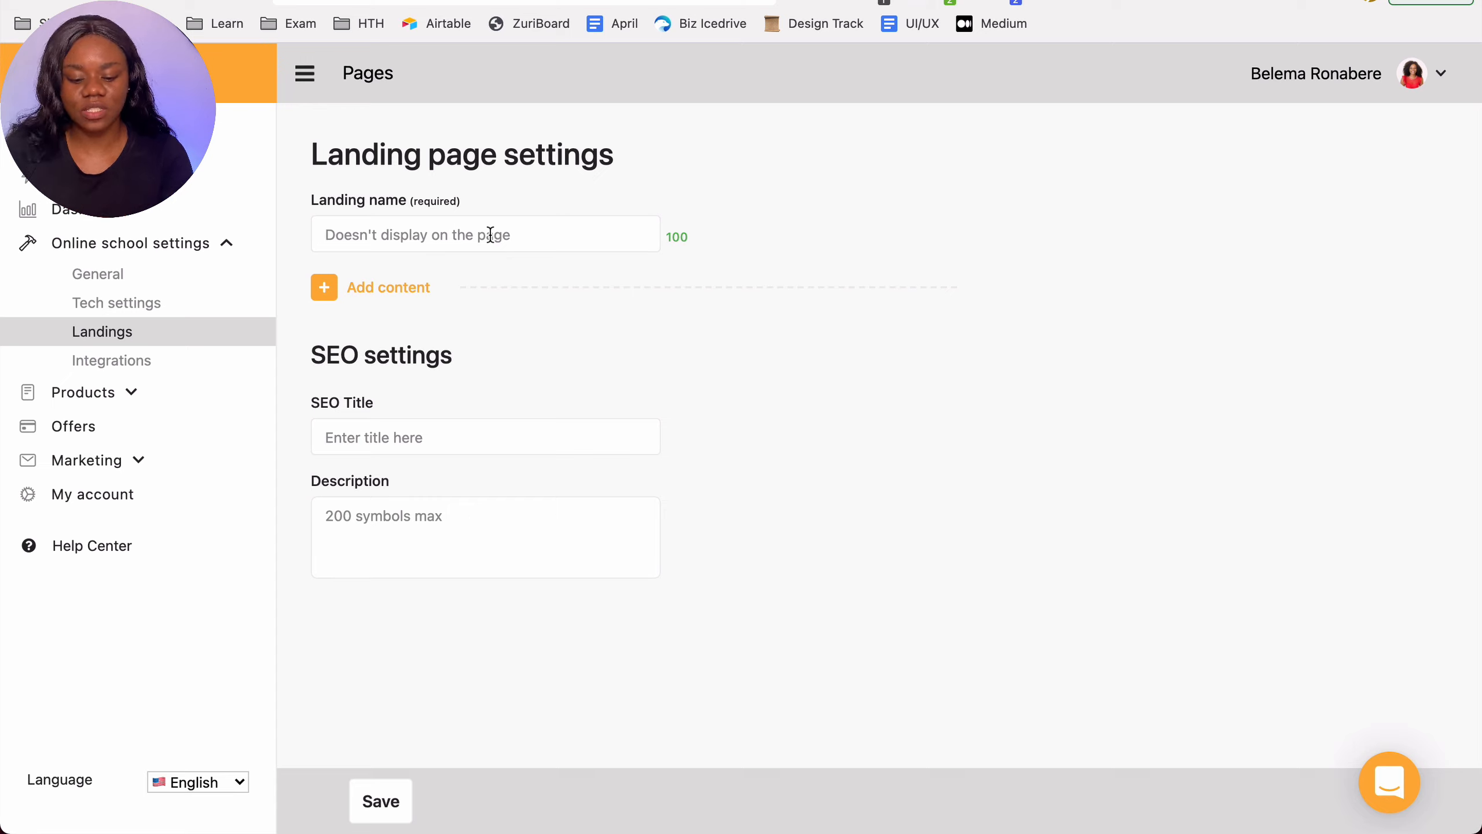
{"action": "type", "text": "Youtube"}
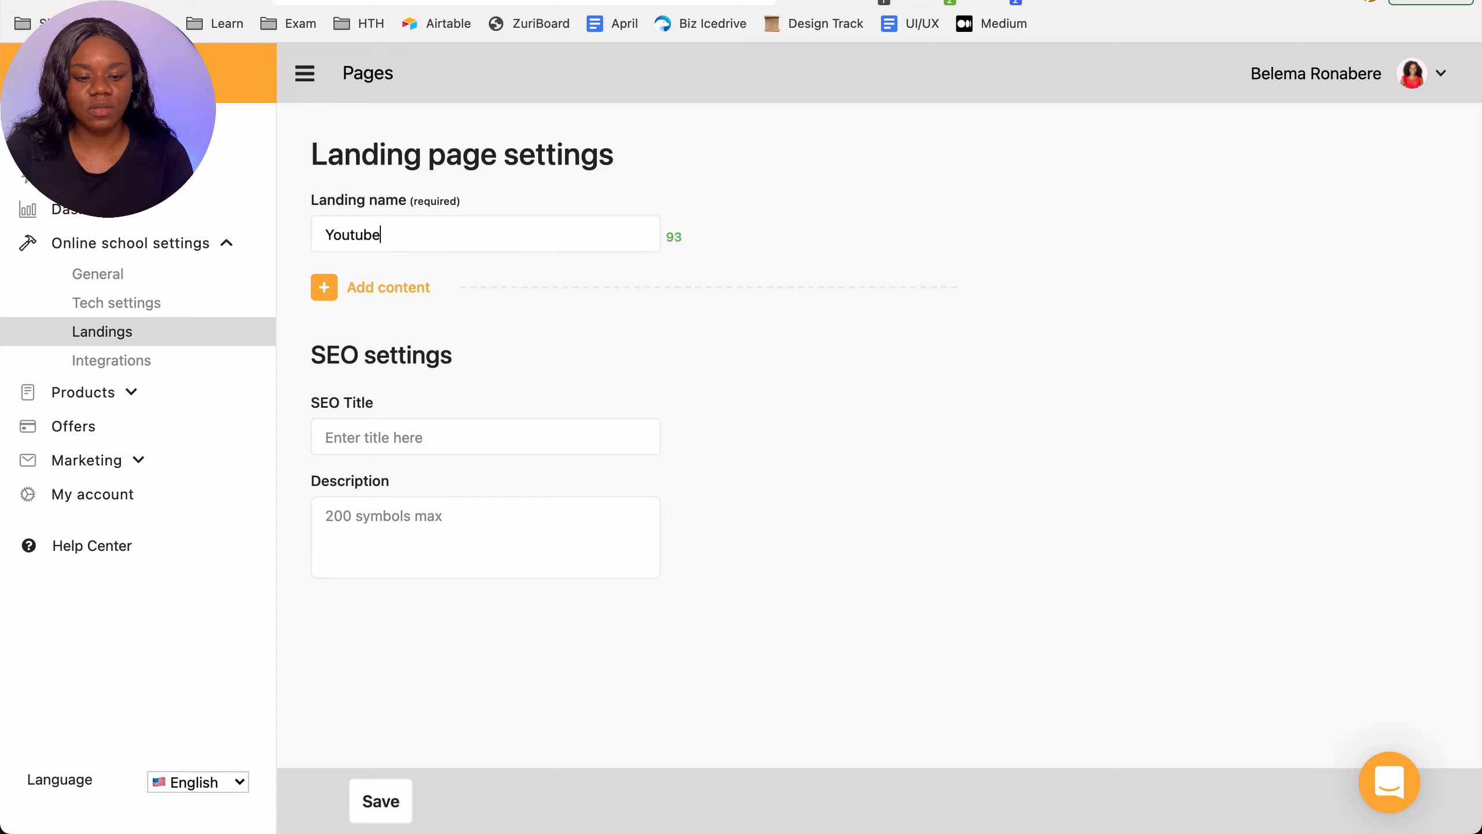
{"action": "type", "text": " Course Sales "}
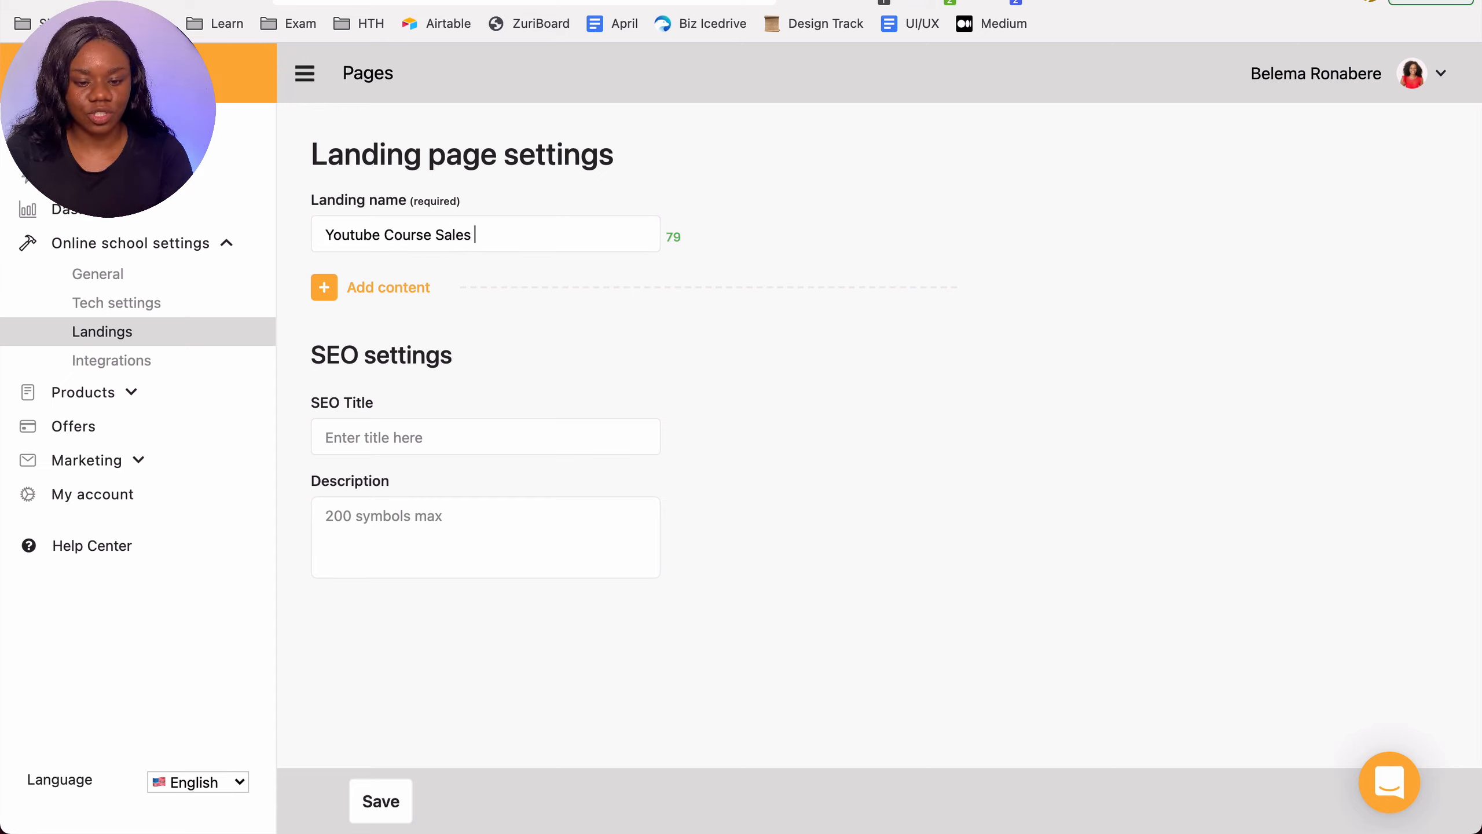
{"action": "type", "text": "Pa"}
{"action": "key", "text": "BackSpace"}
{"action": "type", "text": "Page"}
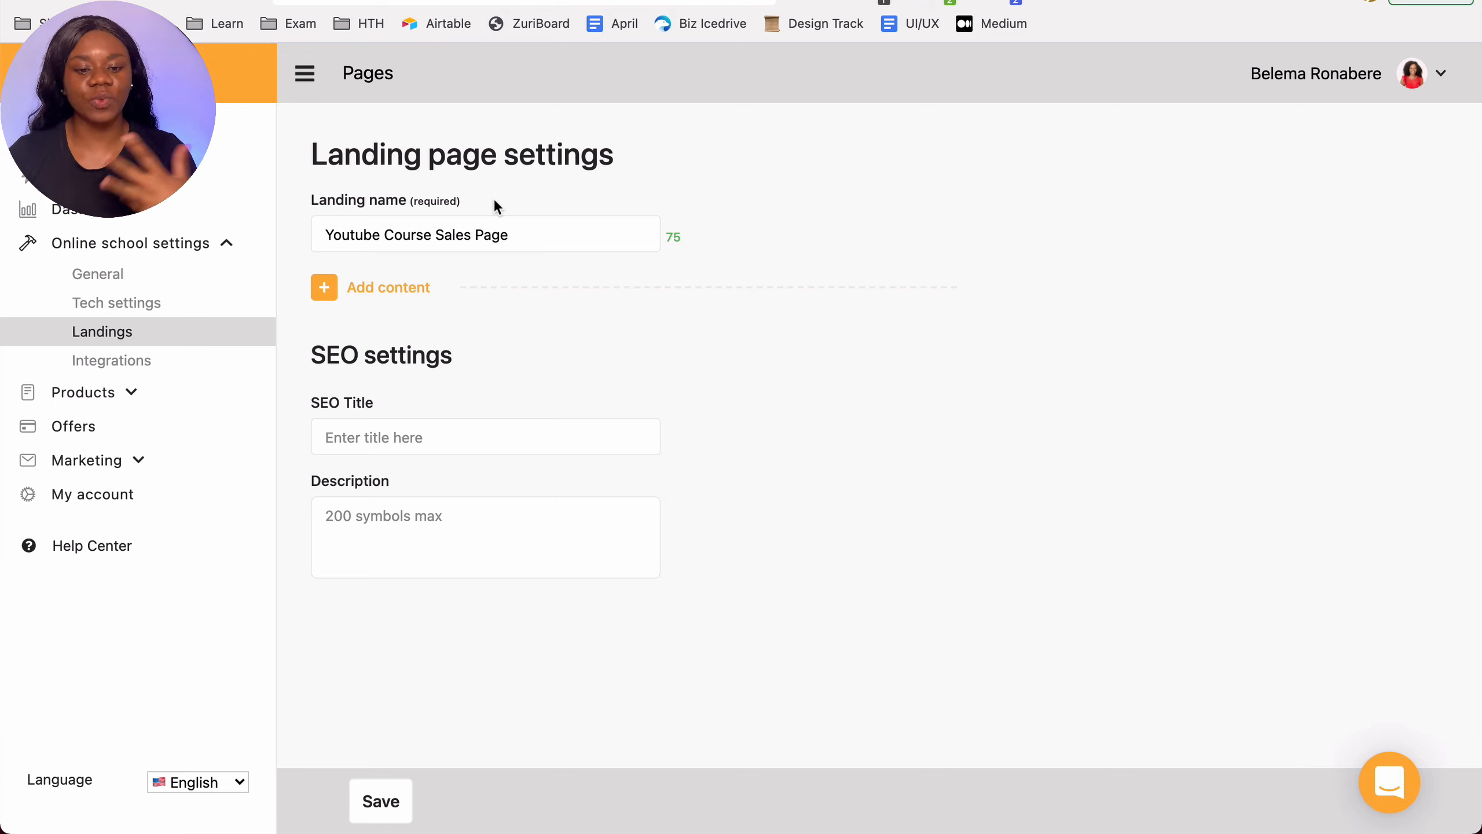
Step: Copy the landing name into the SEO title and description fields, then save the page
{"action": "triple_click", "coordinate": [495, 223]}
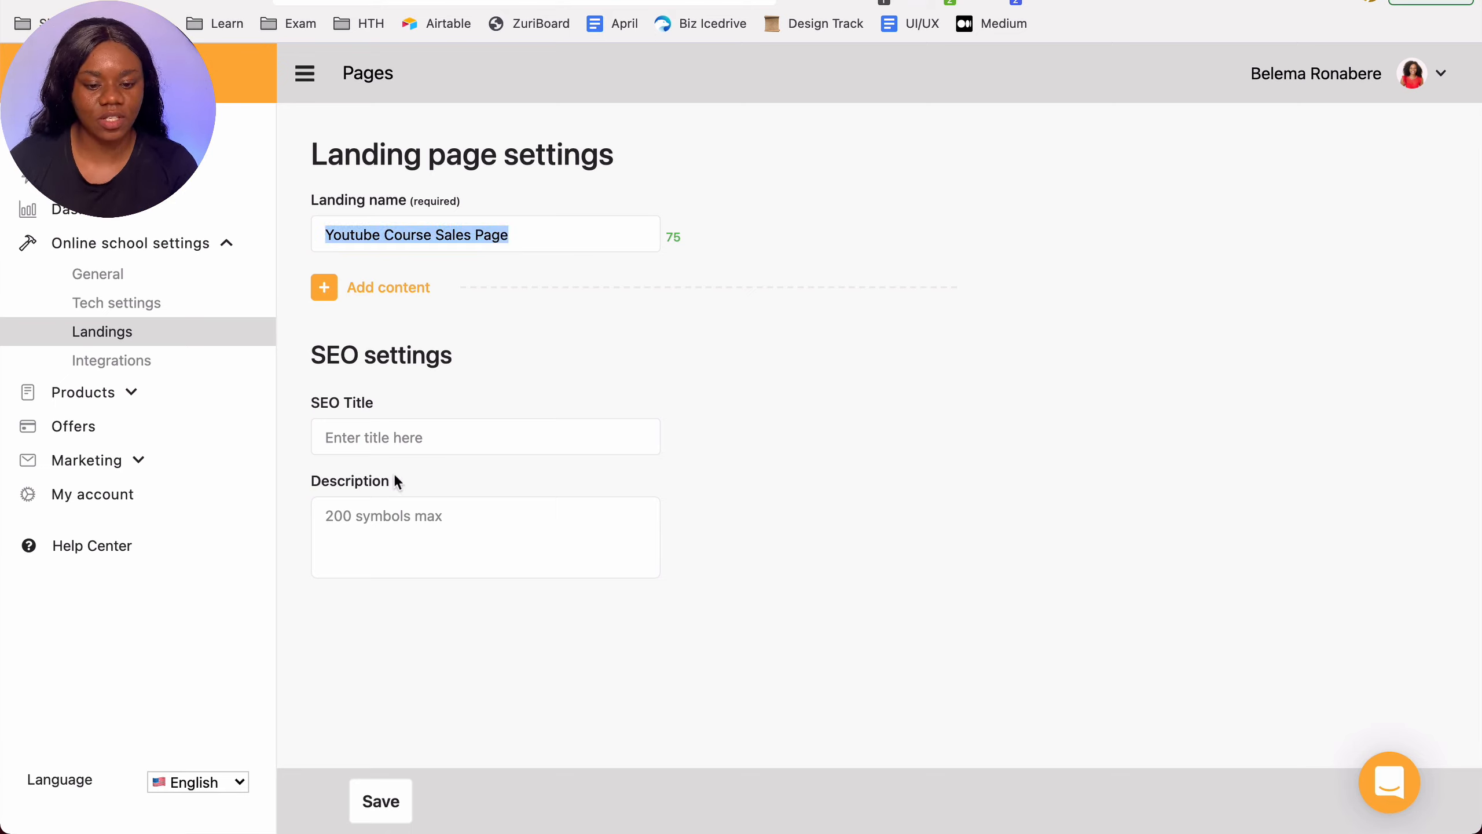
{"action": "key", "text": "ctrl+c"}
{"action": "left_click", "coordinate": [403, 437]}
{"action": "key", "text": "ctrl+v"}
{"action": "left_click", "coordinate": [385, 543]}
{"action": "key", "text": "ctrl+v"}
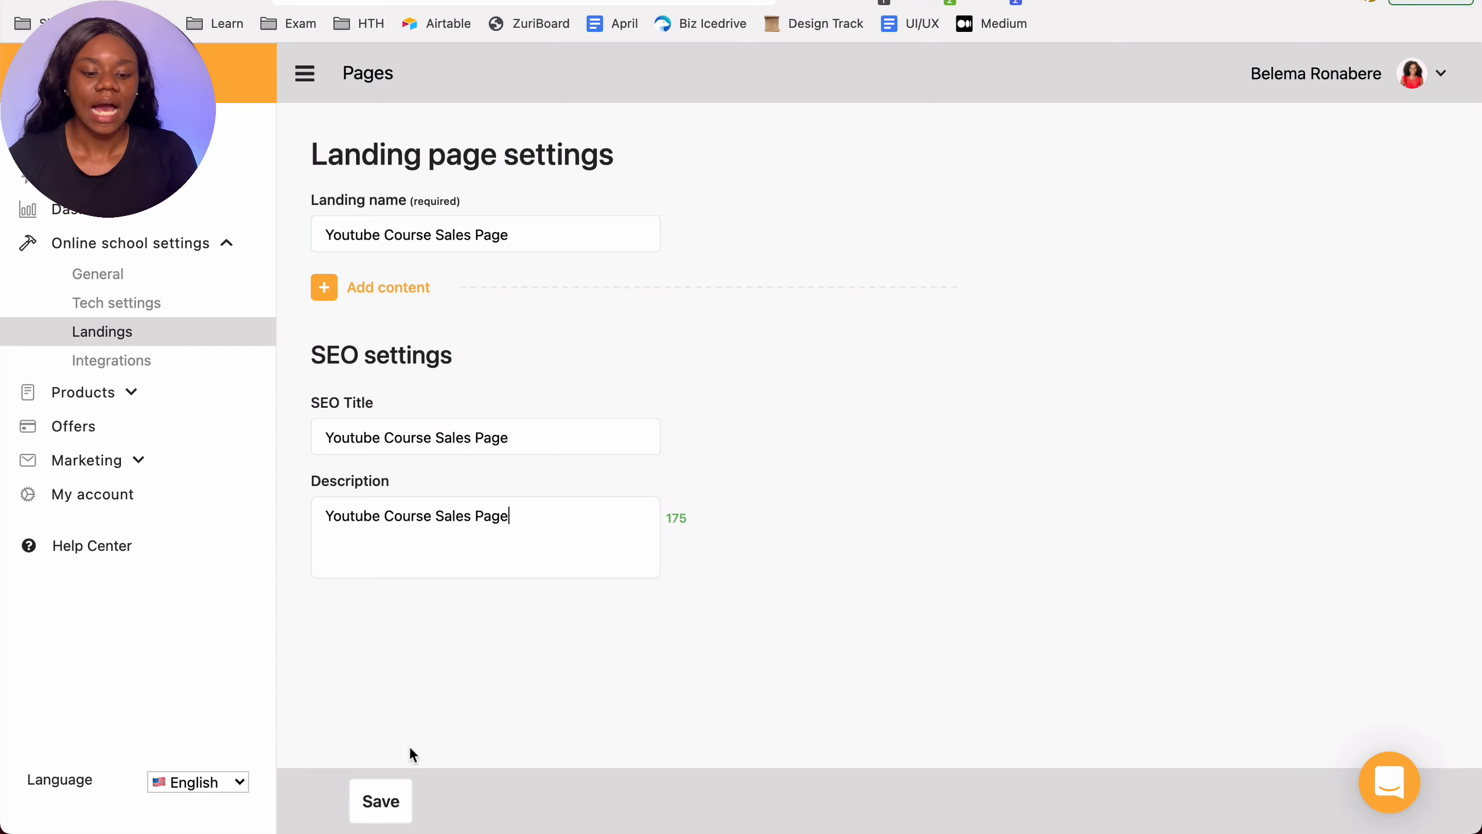
{"action": "left_click", "coordinate": [385, 794]}
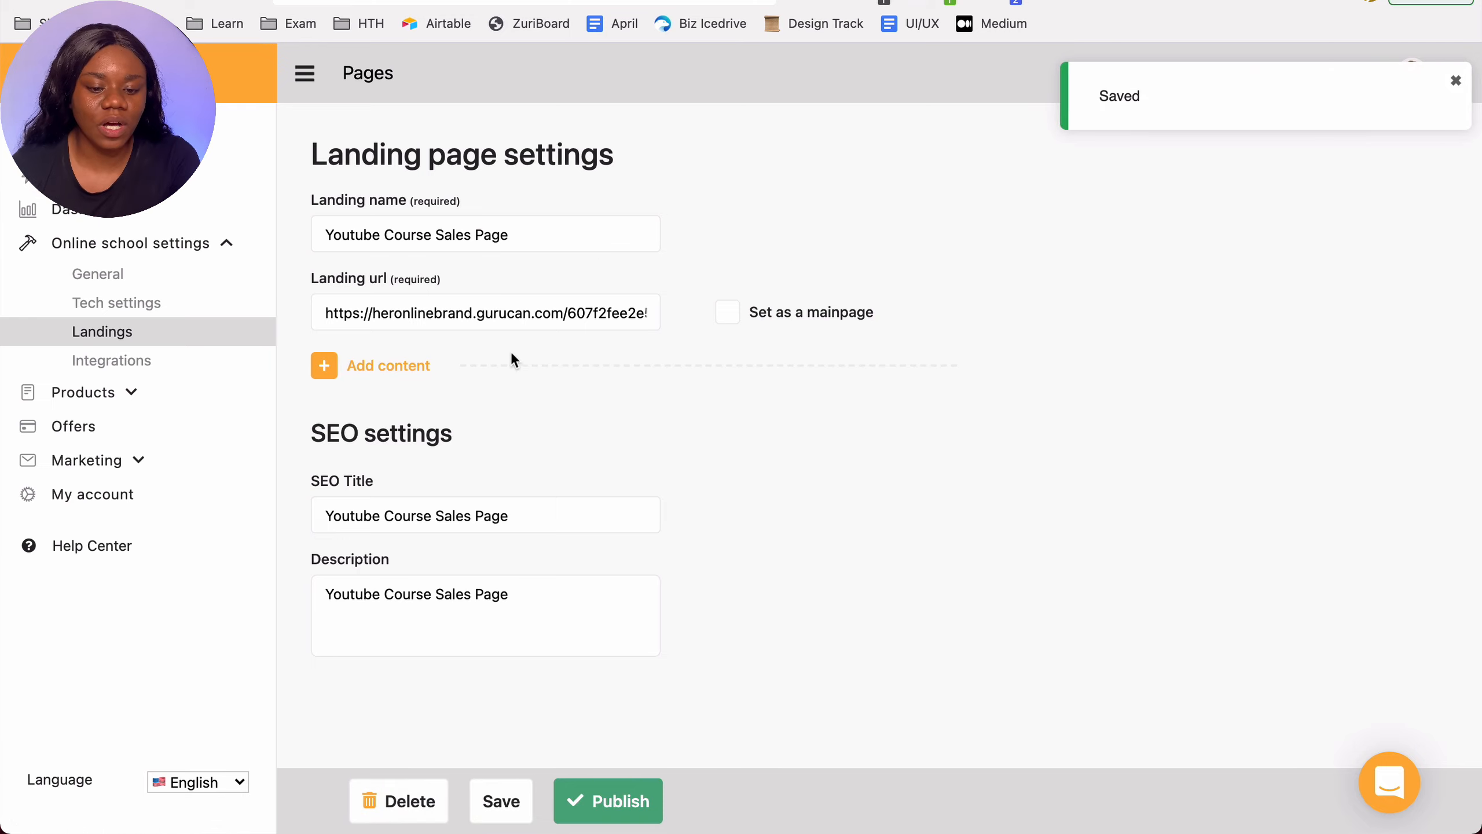
Step: Copy the landing page URL and open it in a new browser tab to preview it, then close that tab
{"action": "triple_click", "coordinate": [350, 312]}
{"action": "key", "text": "super+t"}
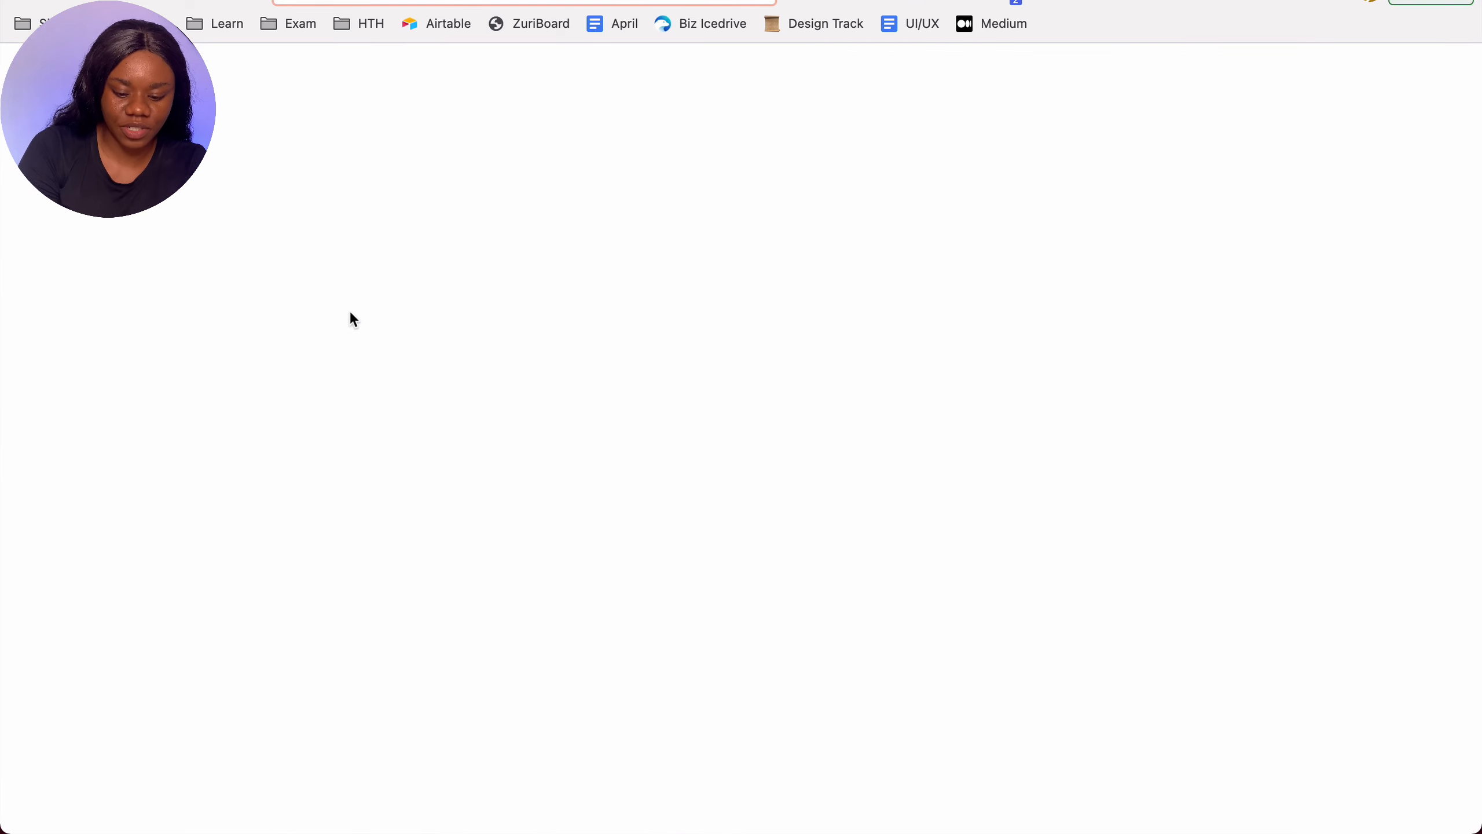
{"action": "key", "text": "super+v"}
{"action": "key", "text": "Return"}
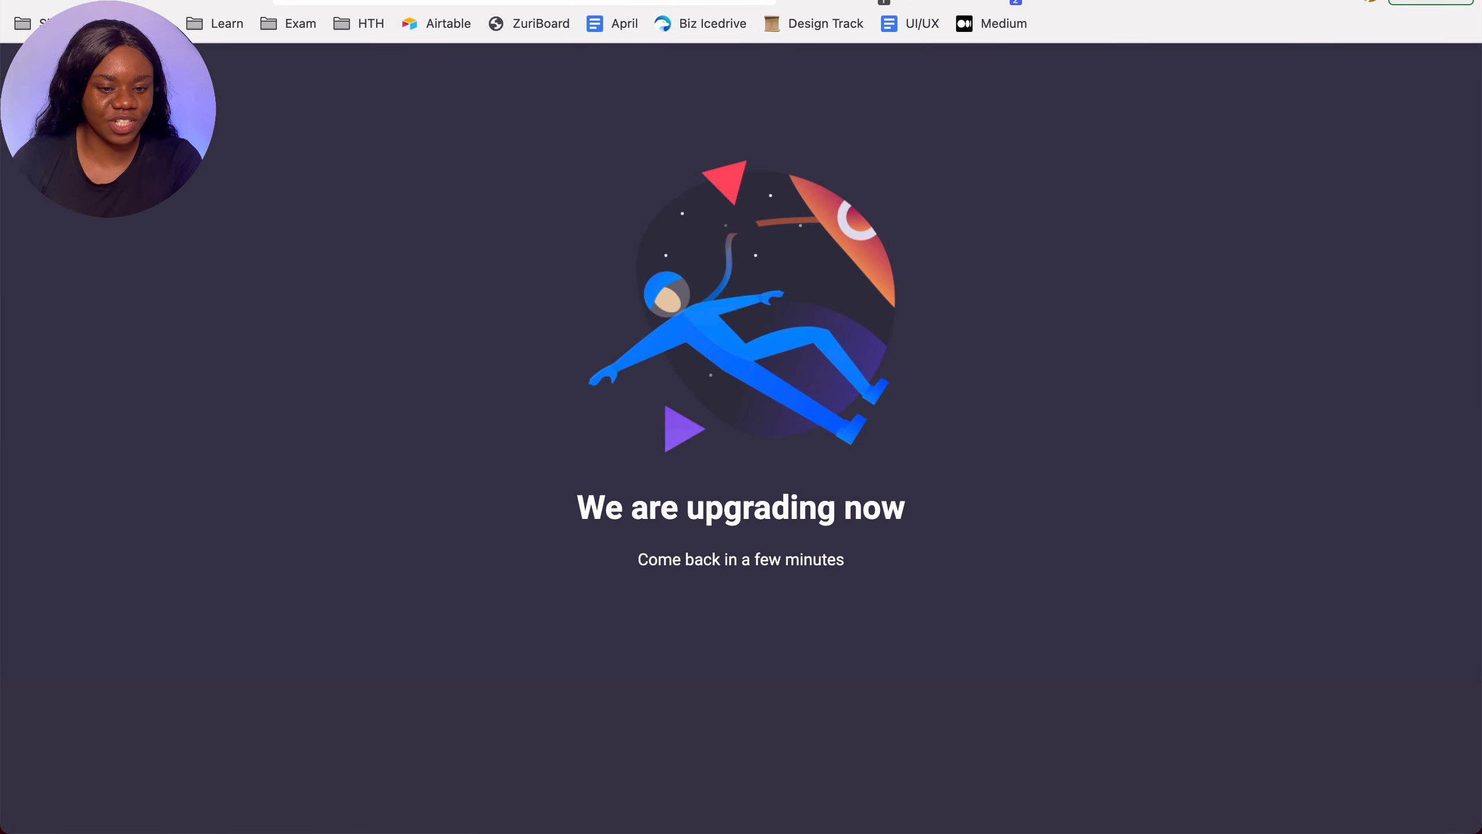
{"action": "key", "text": "super+w"}
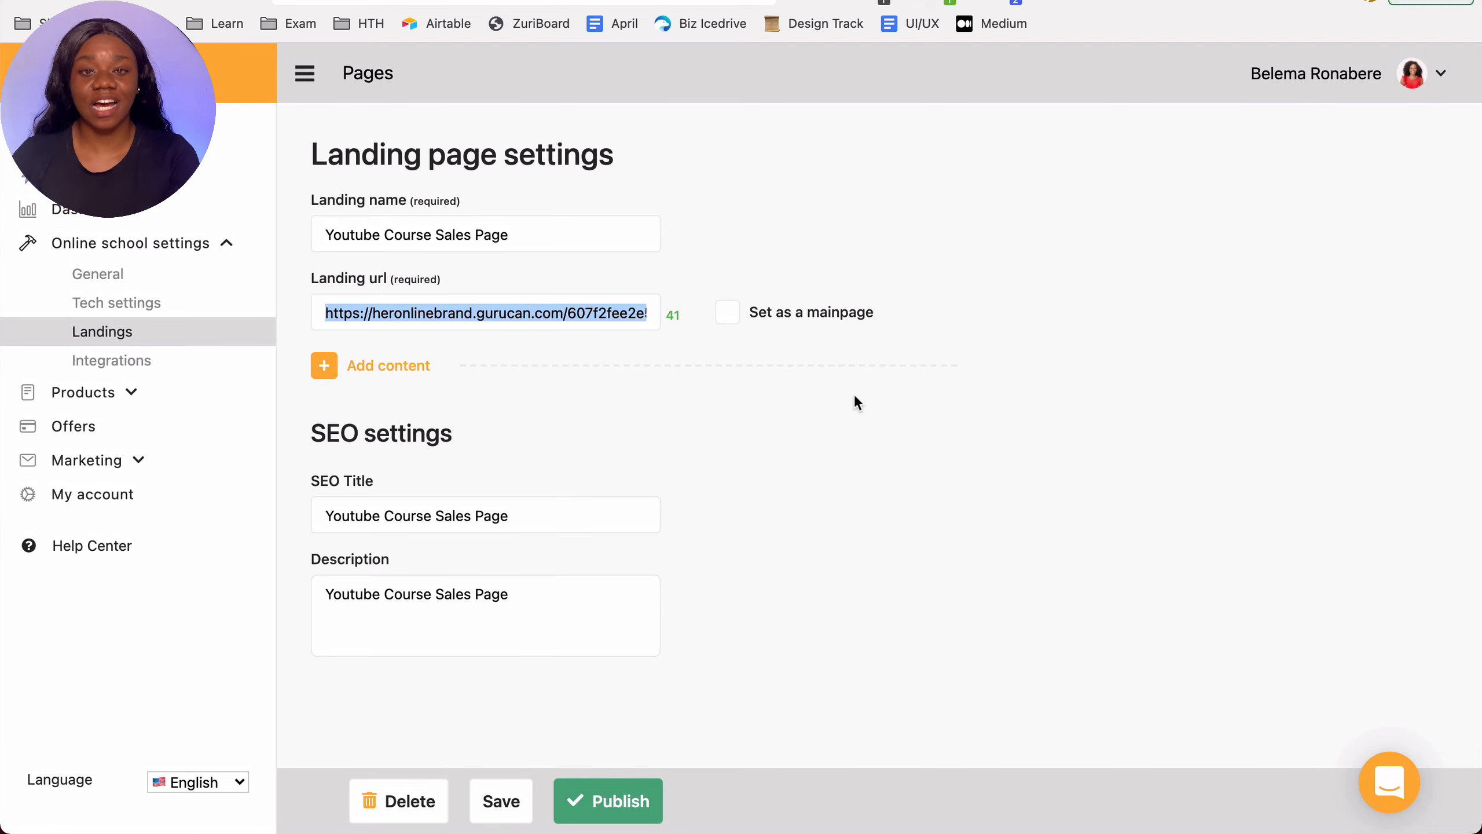
Step: Add a YouTube content block and embed the "Paying Taxes for Non U.S. Resident LLC" video link copied from the channel
{"action": "left_click", "coordinate": [324, 367]}
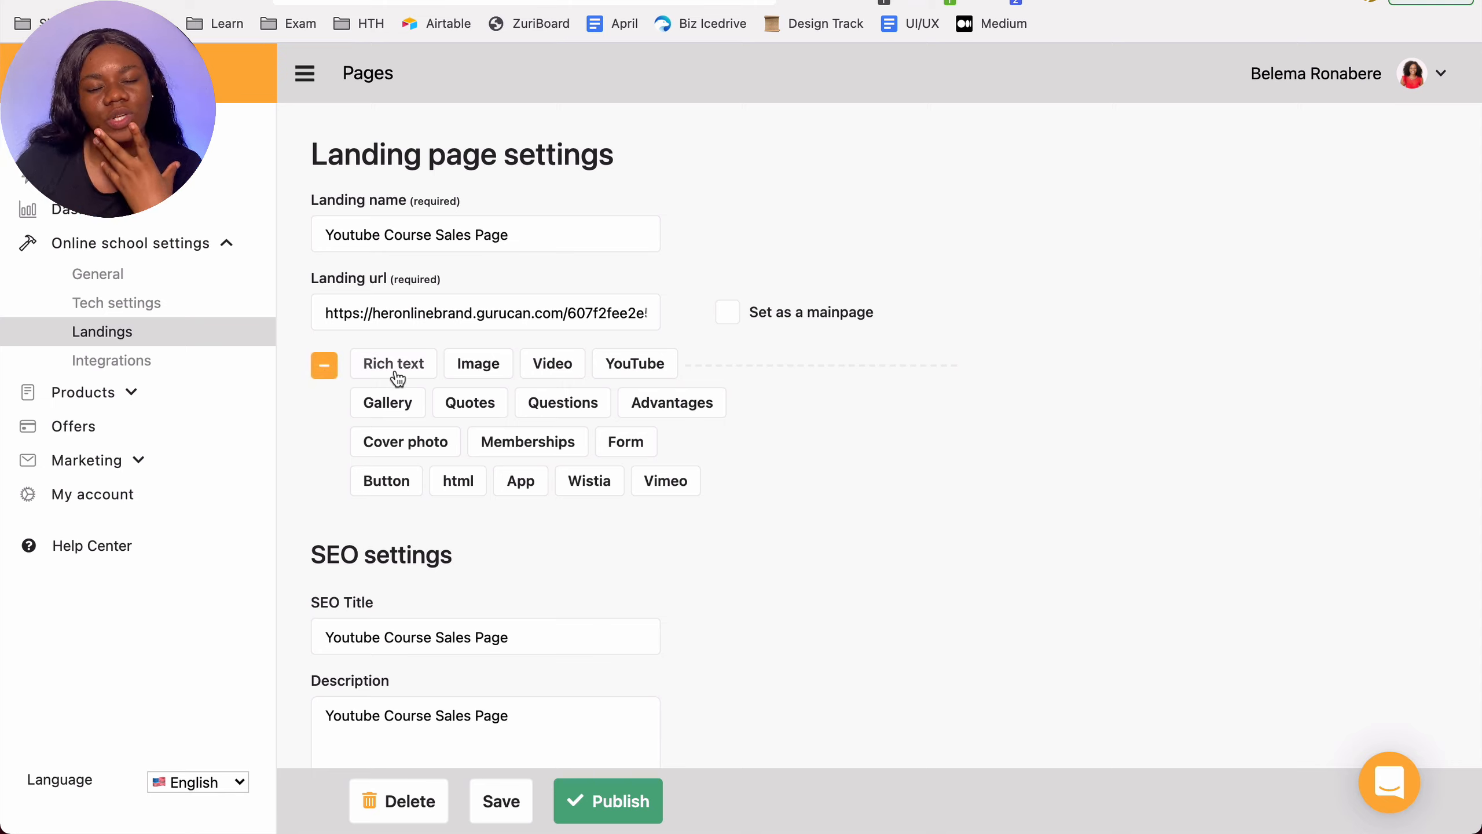
{"action": "left_click", "coordinate": [633, 363]}
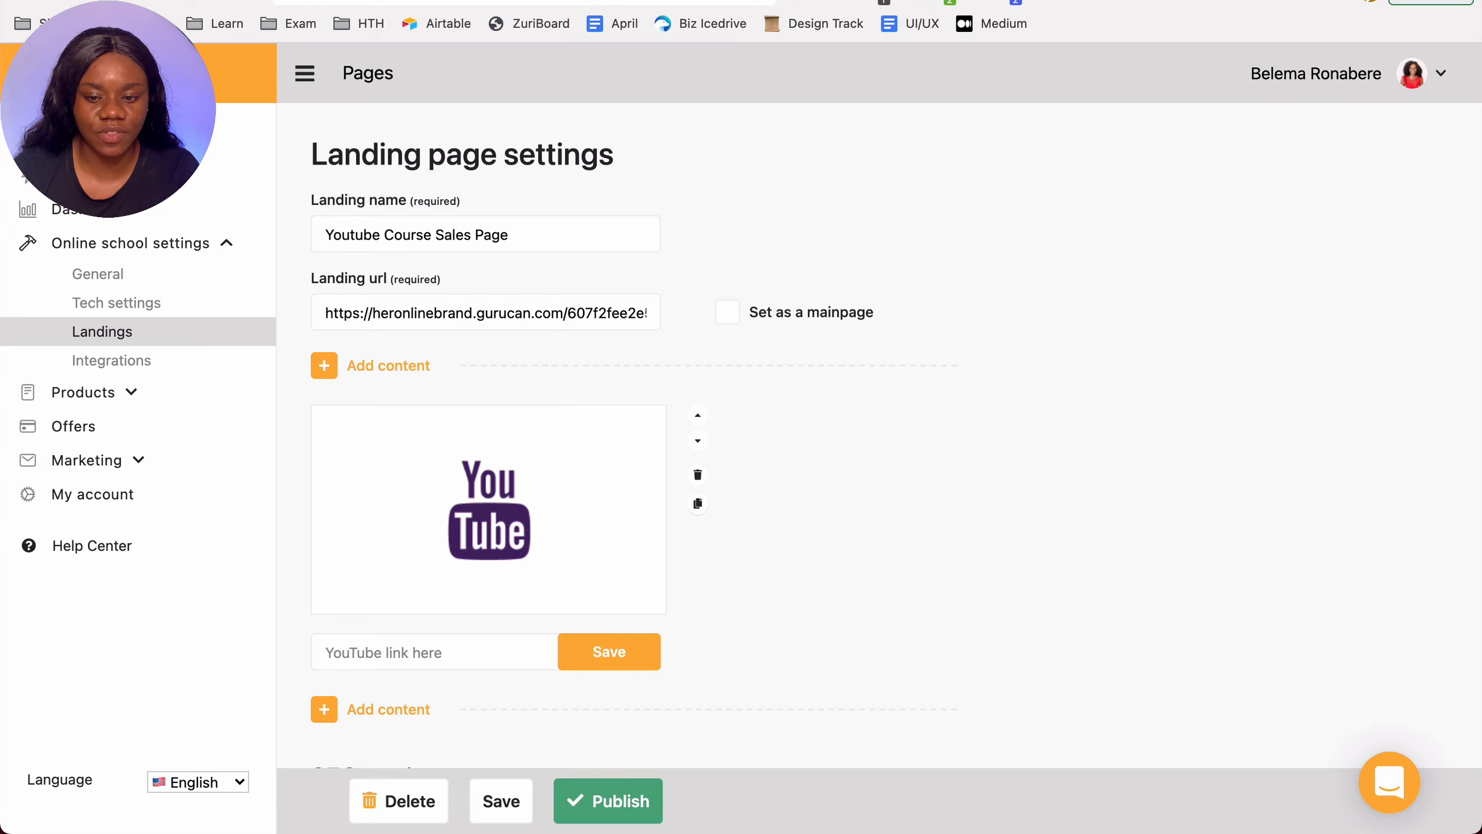
{"action": "left_click", "coordinate": [584, 1]}
{"action": "right_click", "coordinate": [404, 560]}
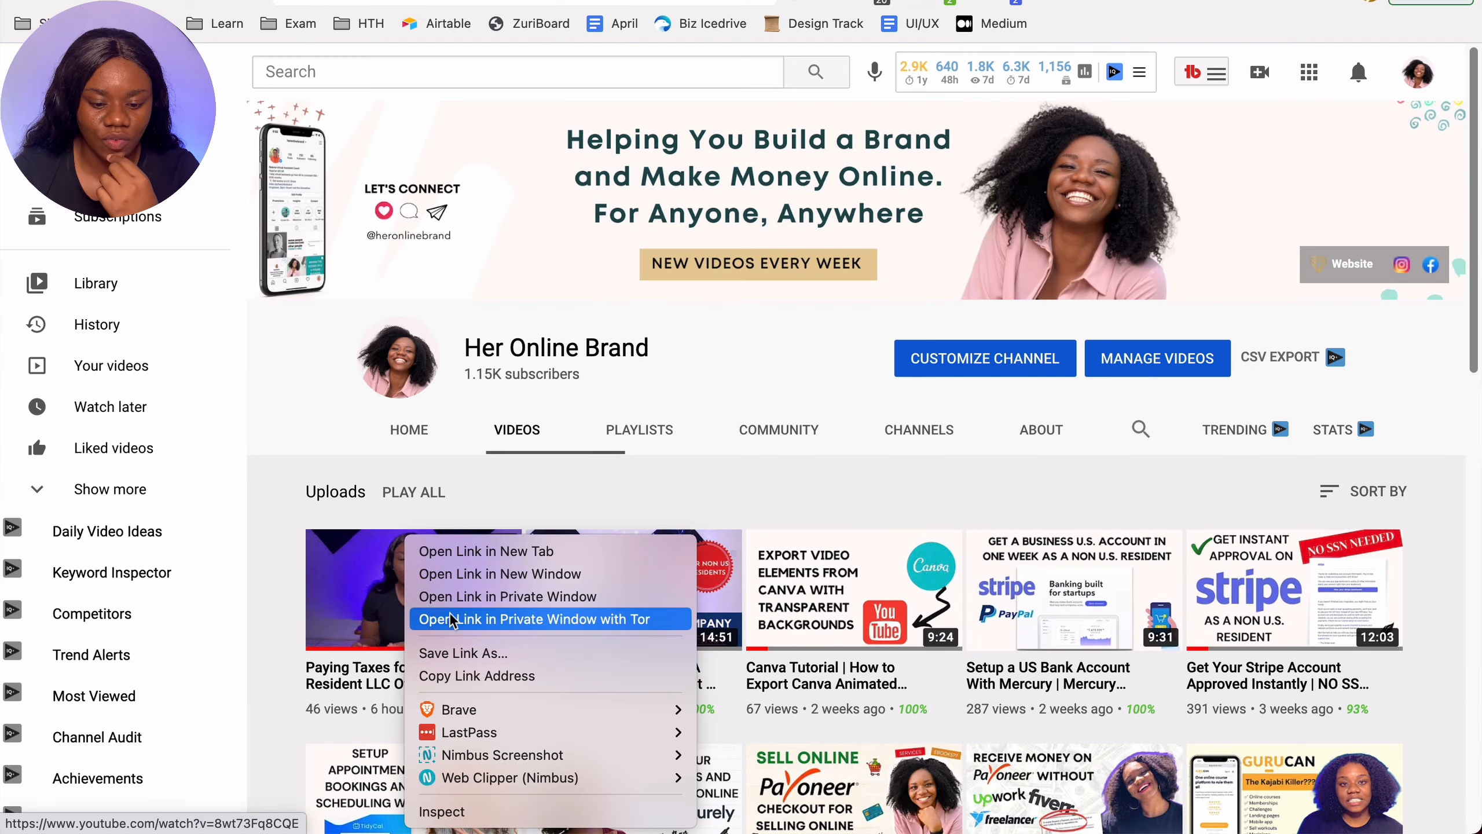
{"action": "left_click", "coordinate": [461, 675]}
{"action": "key", "text": "ctrl+shift+Tab"}
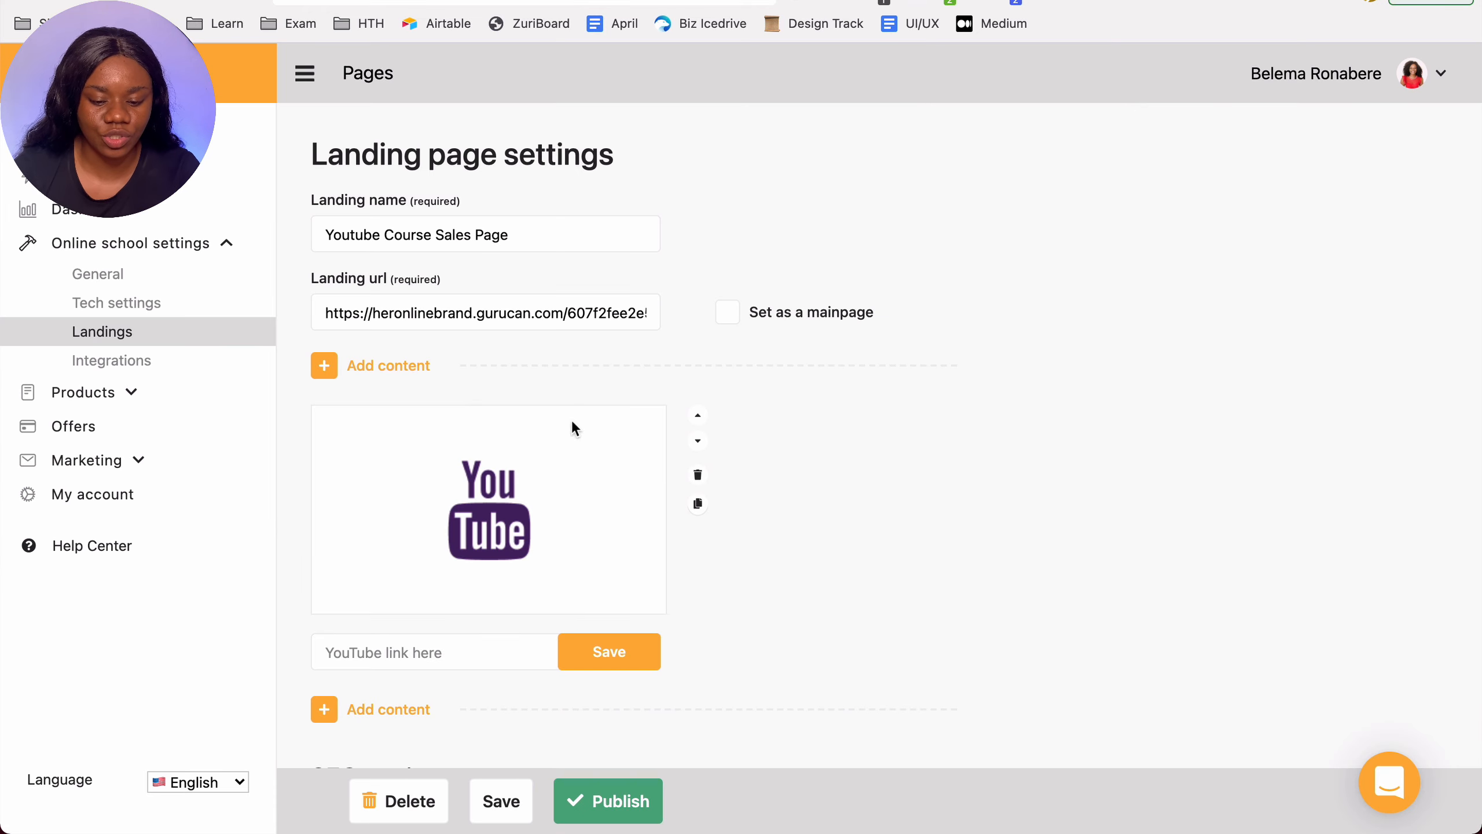
{"action": "left_click", "coordinate": [454, 660]}
{"action": "key", "text": "super+v"}
{"action": "left_click", "coordinate": [619, 649]}
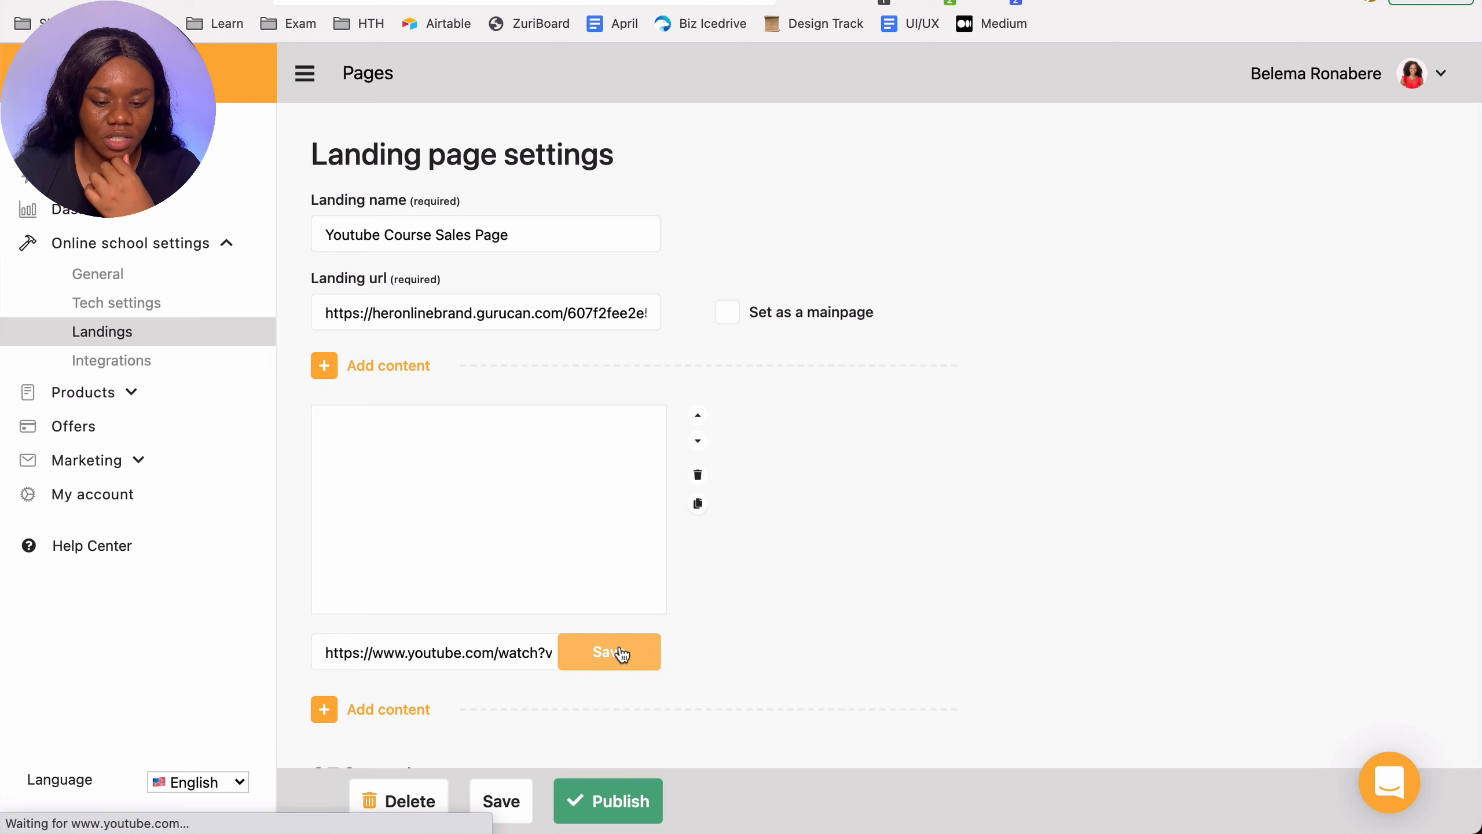
Step: Add a rich text block below the video with the text "GET YOUR LLC FORMED IN THE U.S. AS A NON US RESIDENT"
{"action": "scroll", "coordinate": [494, 509], "scroll_direction": "down", "scroll_amount": 5}
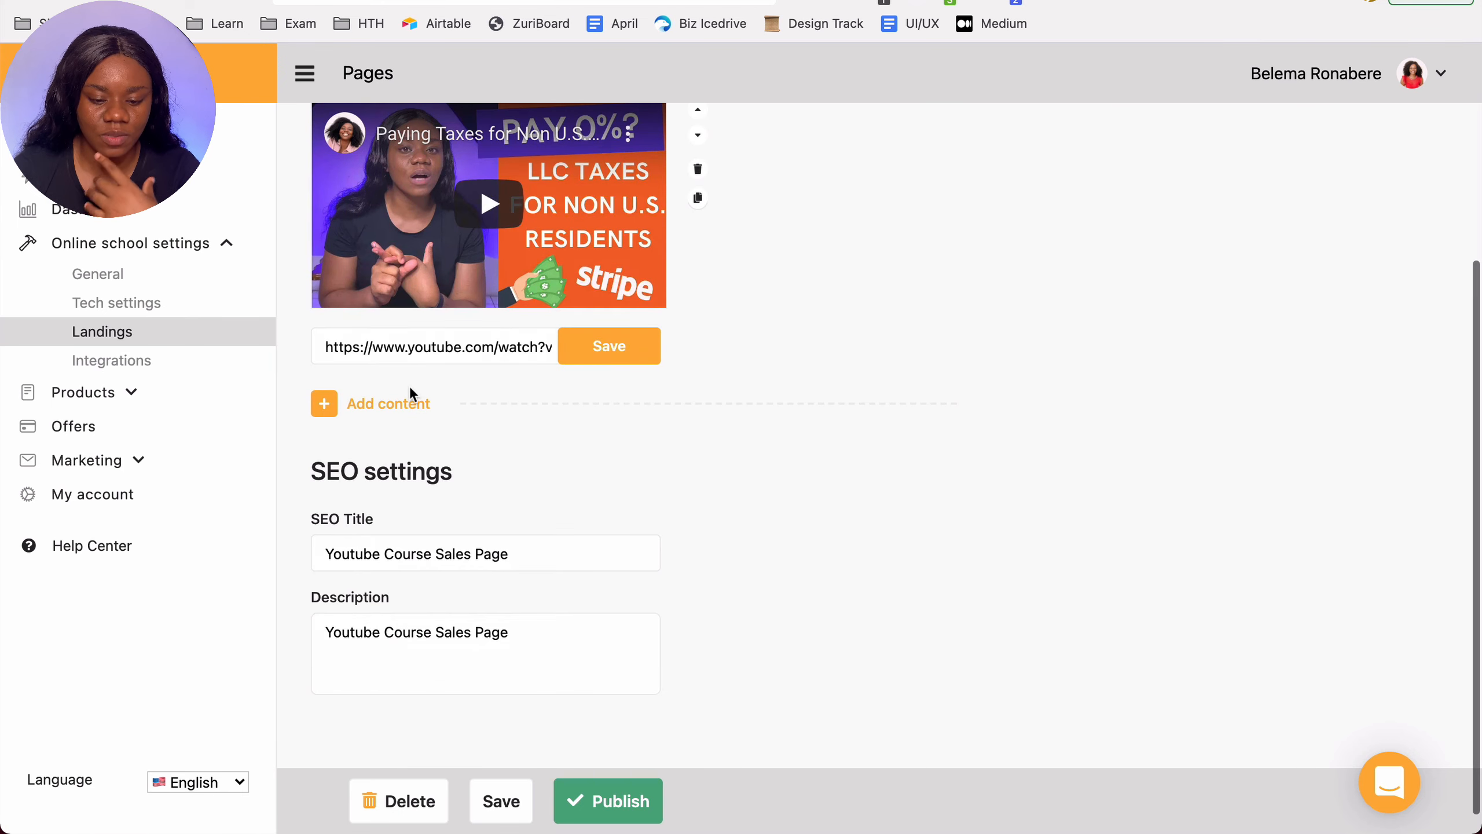
{"action": "left_click", "coordinate": [326, 404]}
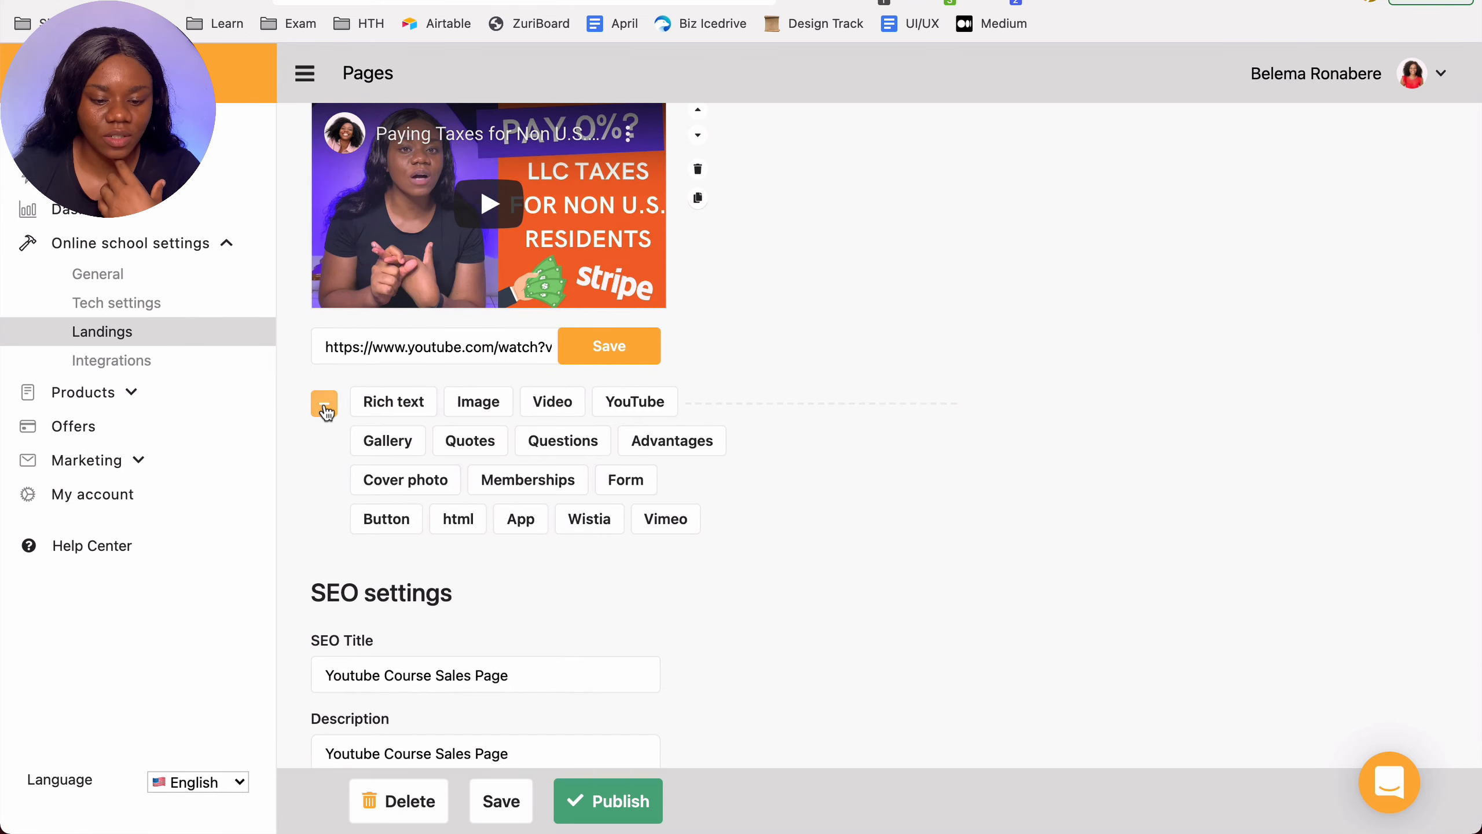
{"action": "left_click", "coordinate": [412, 407]}
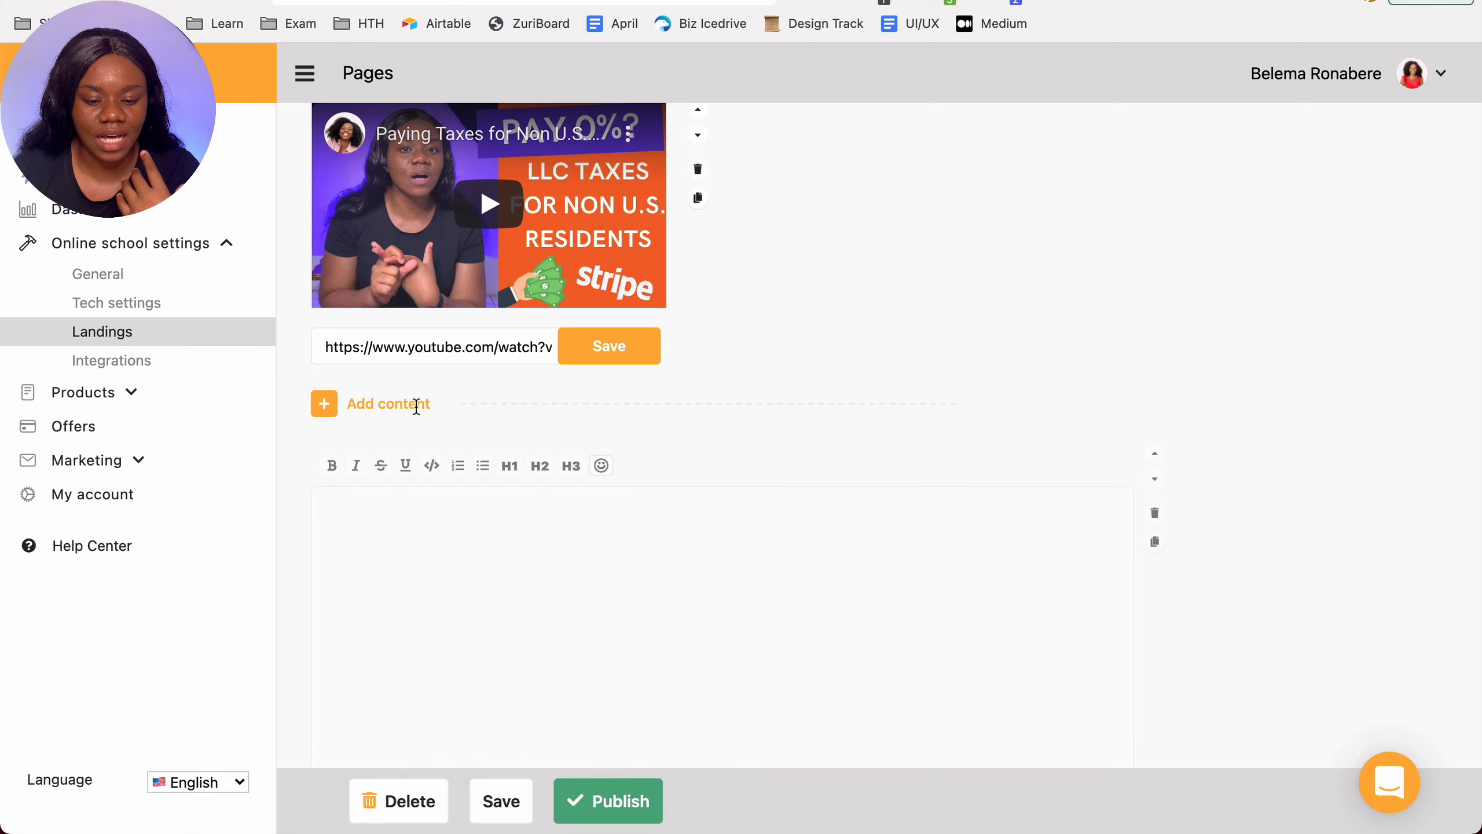
{"action": "left_click", "coordinate": [401, 522]}
{"action": "type", "text": "GET"}
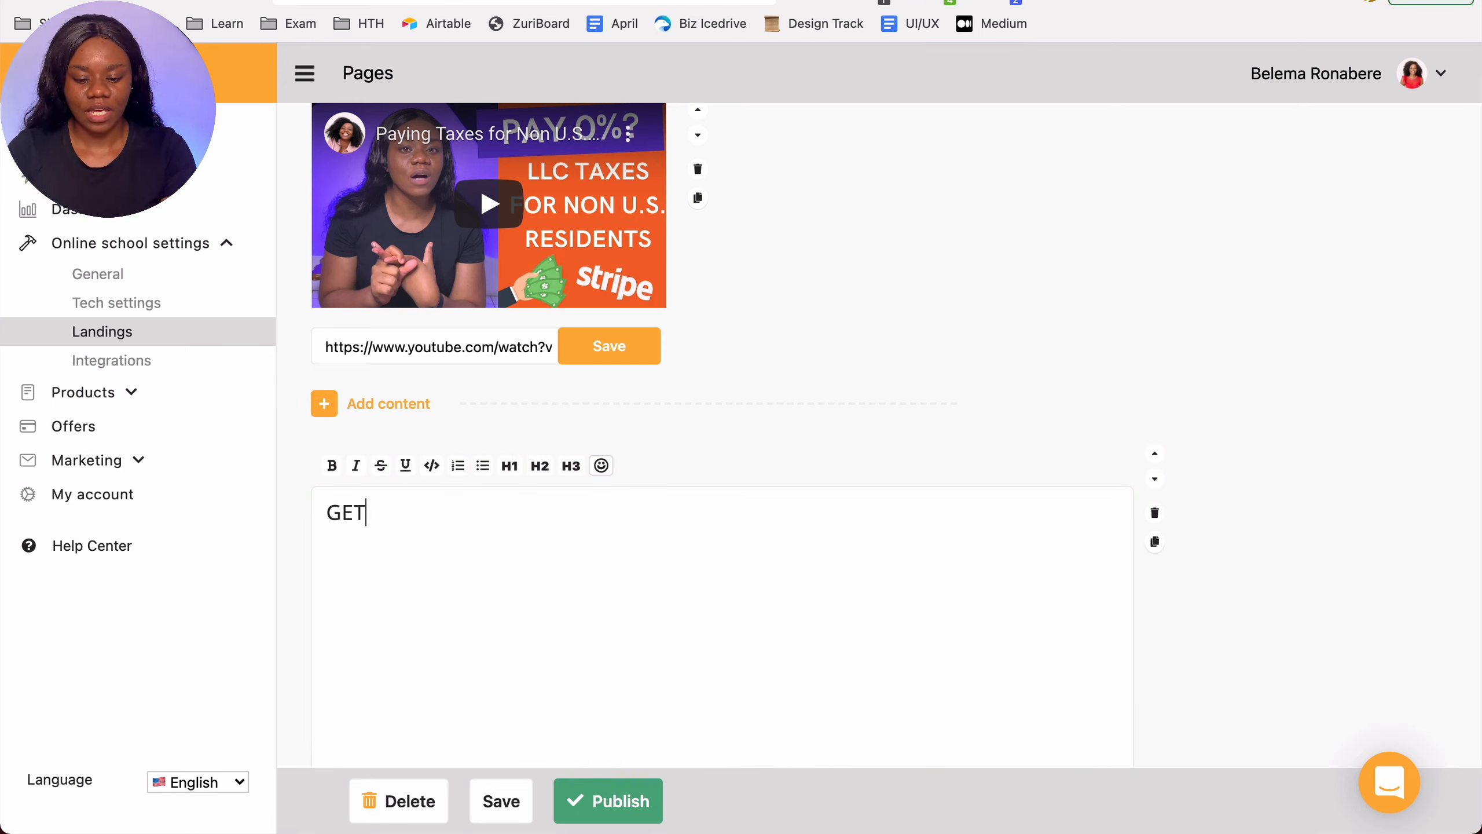
{"action": "type", "text": " YOUR LLC FO"}
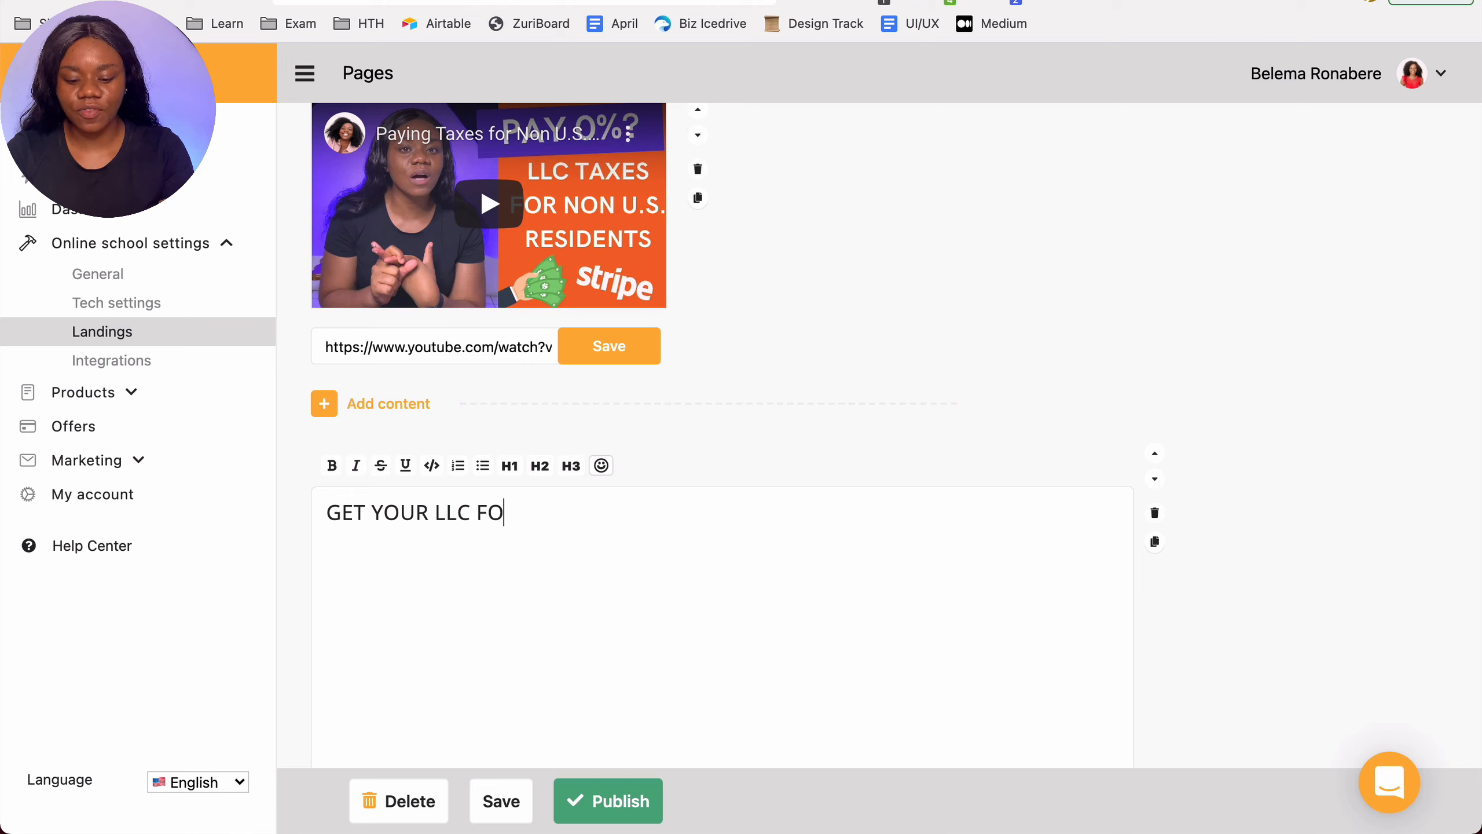
{"action": "type", "text": "RMED IN THE U.S>"}
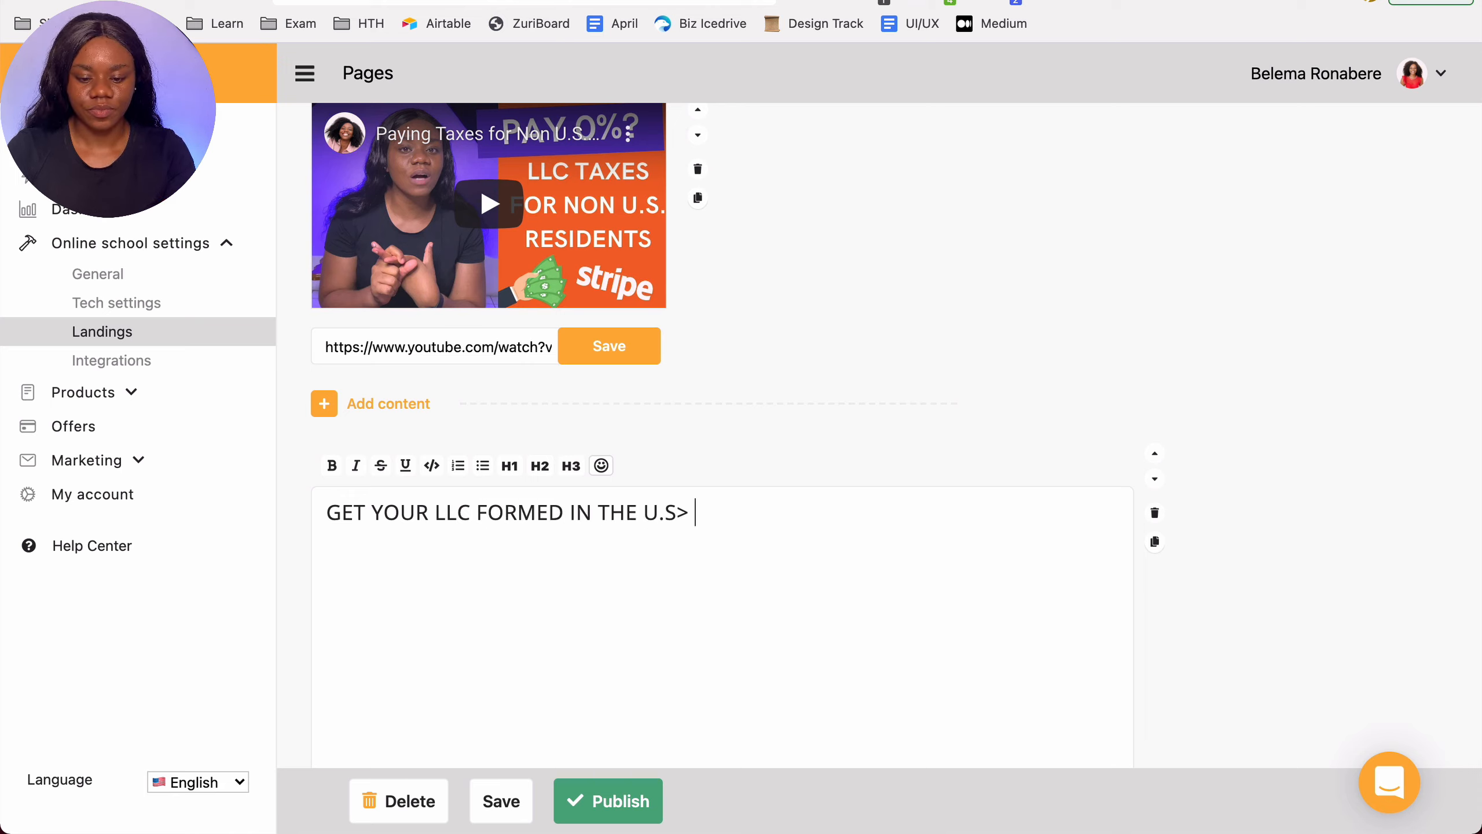
{"action": "key", "text": "BackSpace"}
{"action": "type", "text": ". AS ABN"}
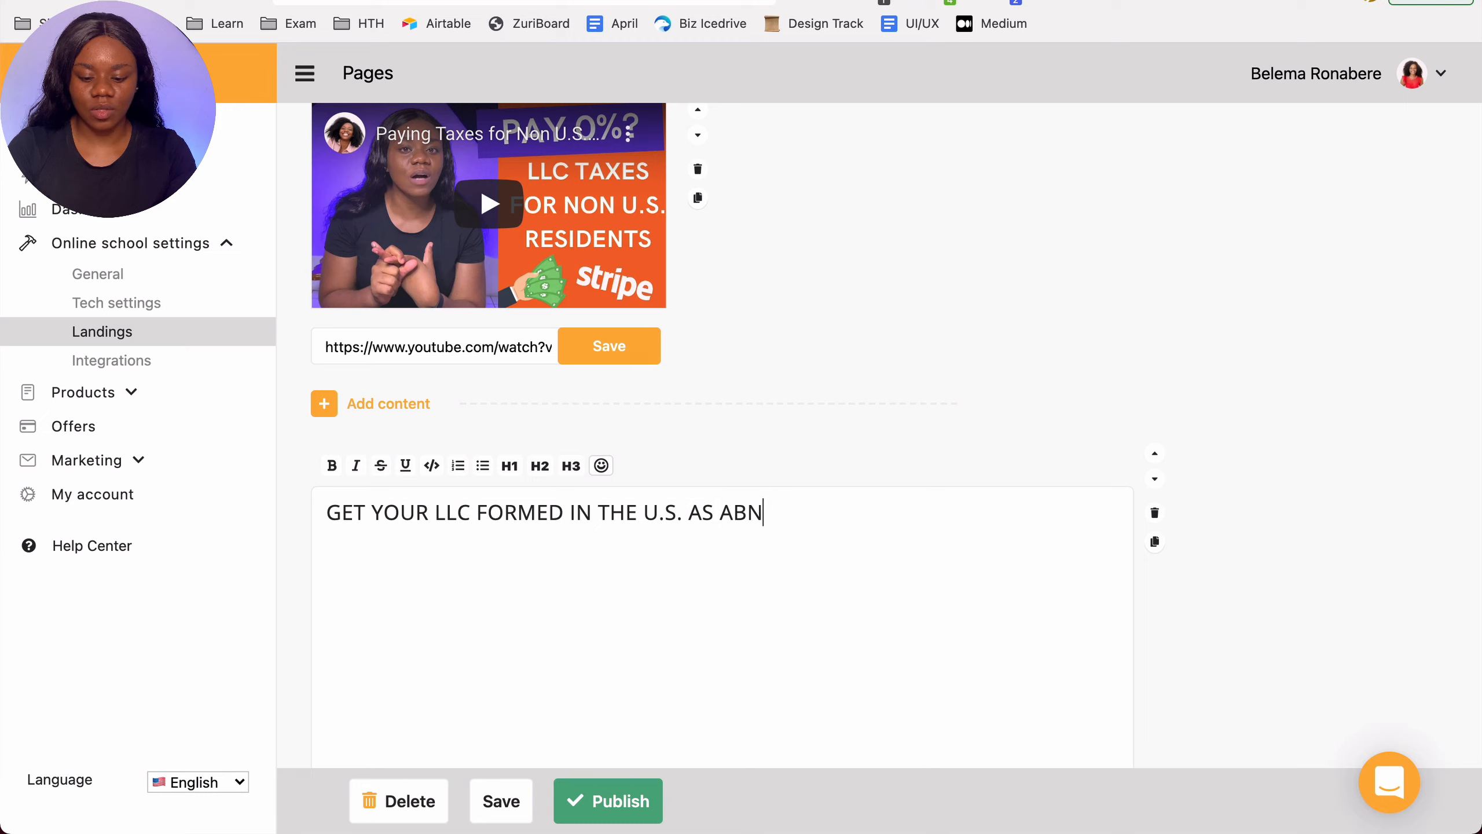
{"action": "key", "text": "BackSpace"}
{"action": "key", "text": "BackSpace"}
{"action": "type", "text": "NON US "}
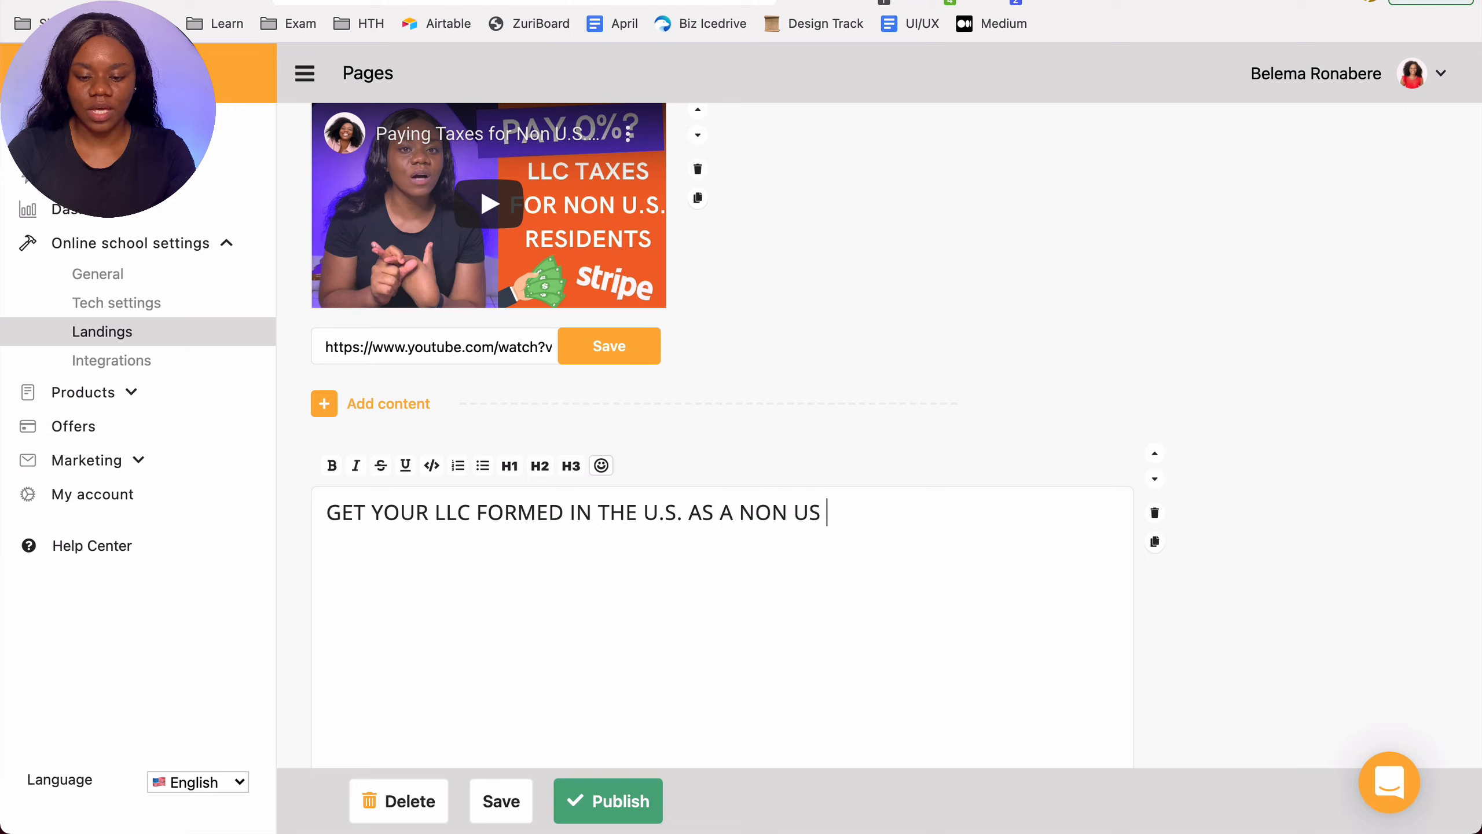
{"action": "type", "text": "RESIDENT"}
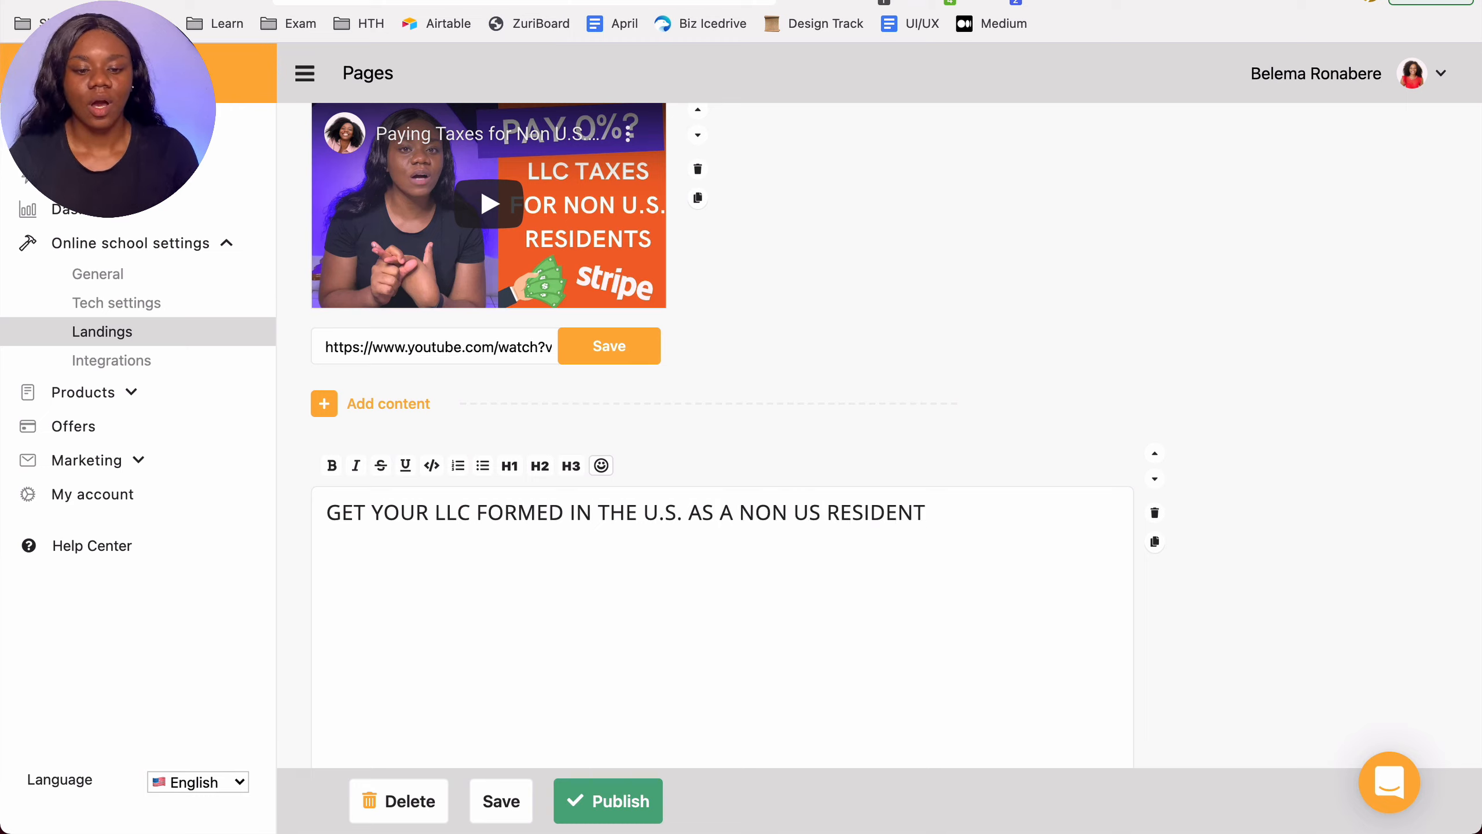
Step: Format the rich text heading as H1 and make it bold
{"action": "left_click_drag", "start_coordinate": [327, 508], "coordinate": [943, 545]}
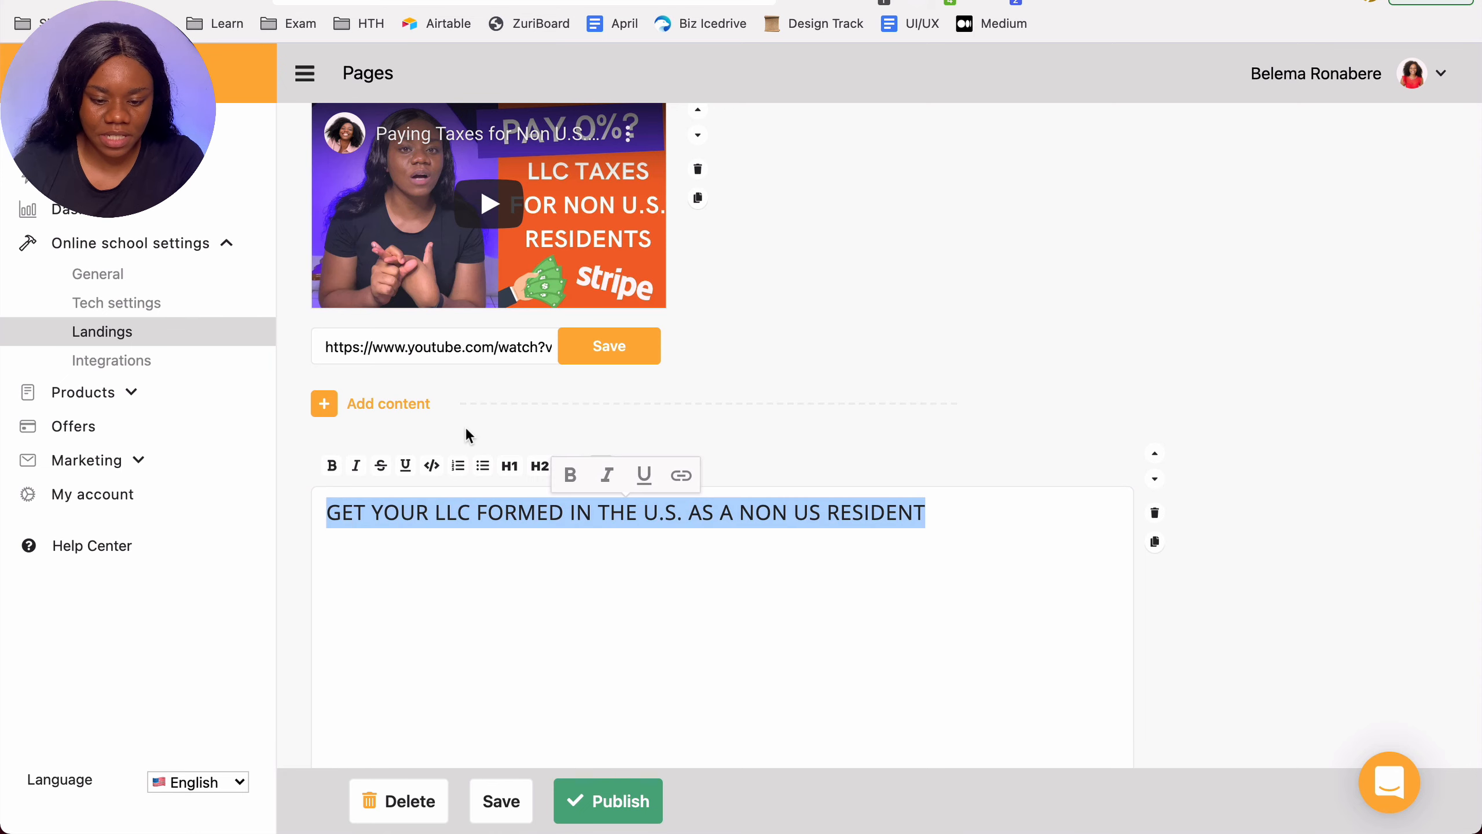
{"action": "left_click", "coordinate": [506, 468]}
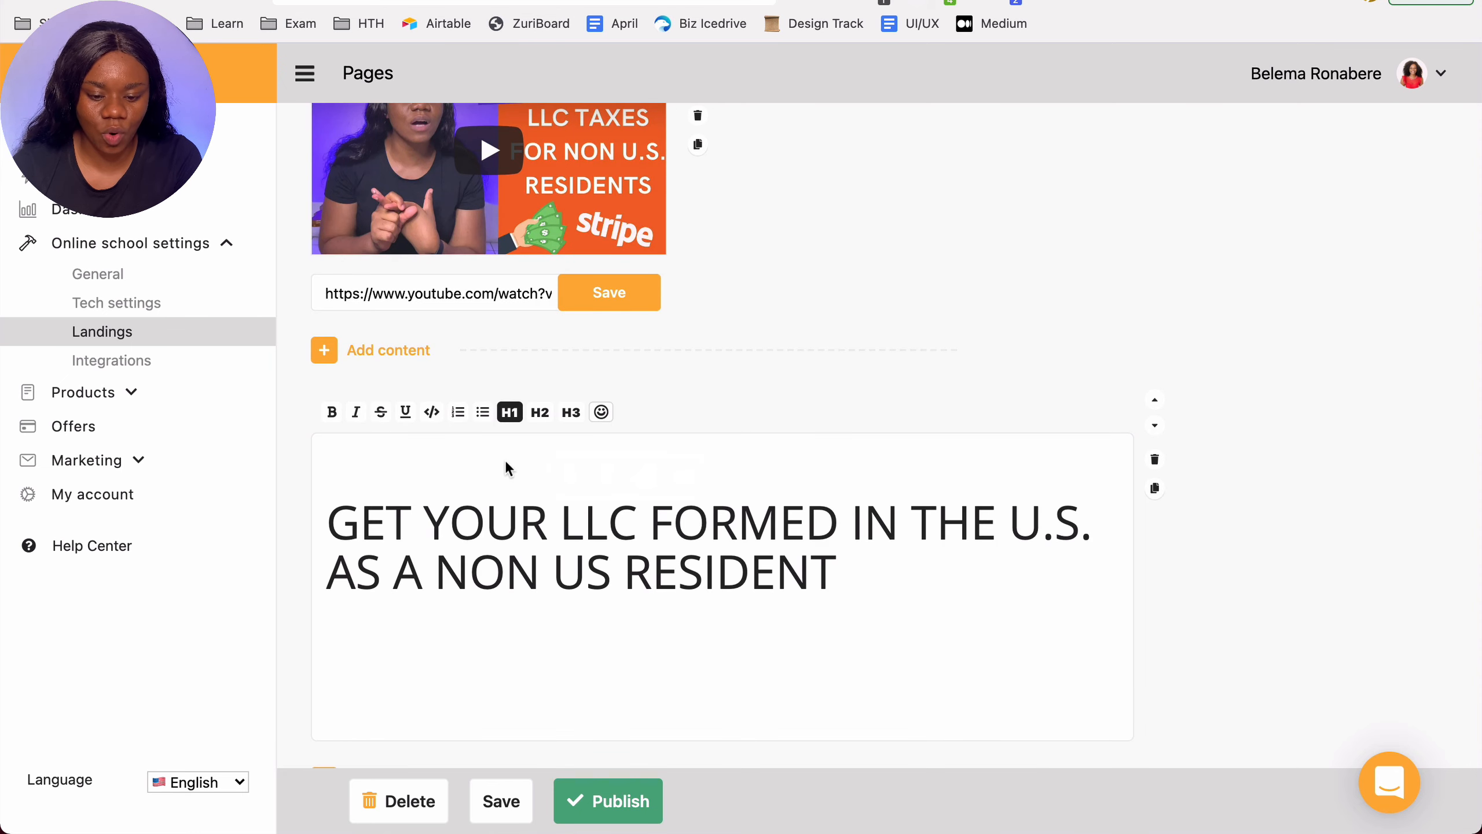
{"action": "double_click", "coordinate": [329, 527]}
{"action": "key", "text": "super+a"}
{"action": "left_click", "coordinate": [331, 412]}
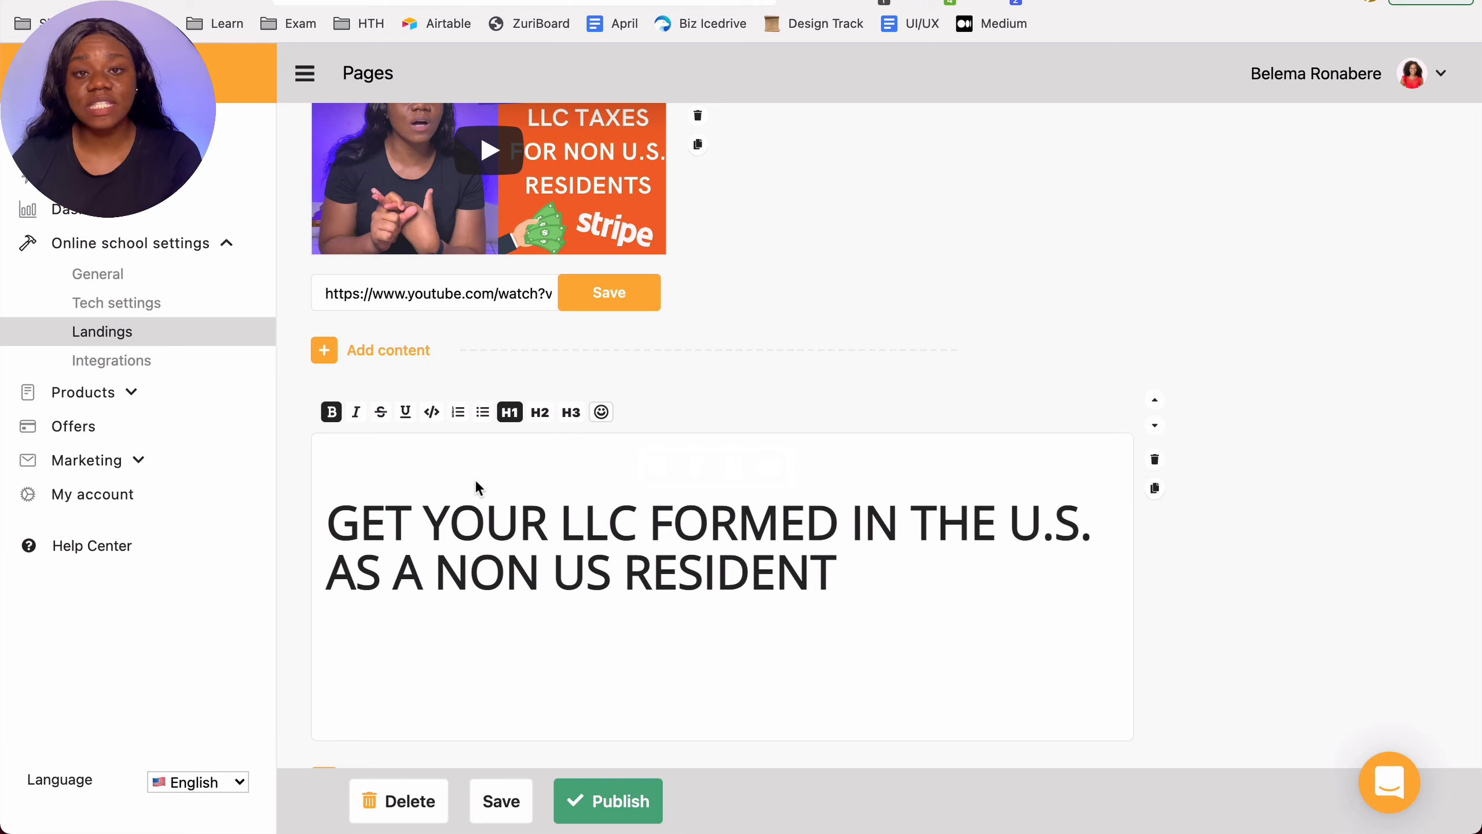
Step: Add a normal-text line below the heading reading "Receive payments online with ease using Stripe."
{"action": "scroll", "coordinate": [601, 428], "scroll_direction": "down", "scroll_amount": 4}
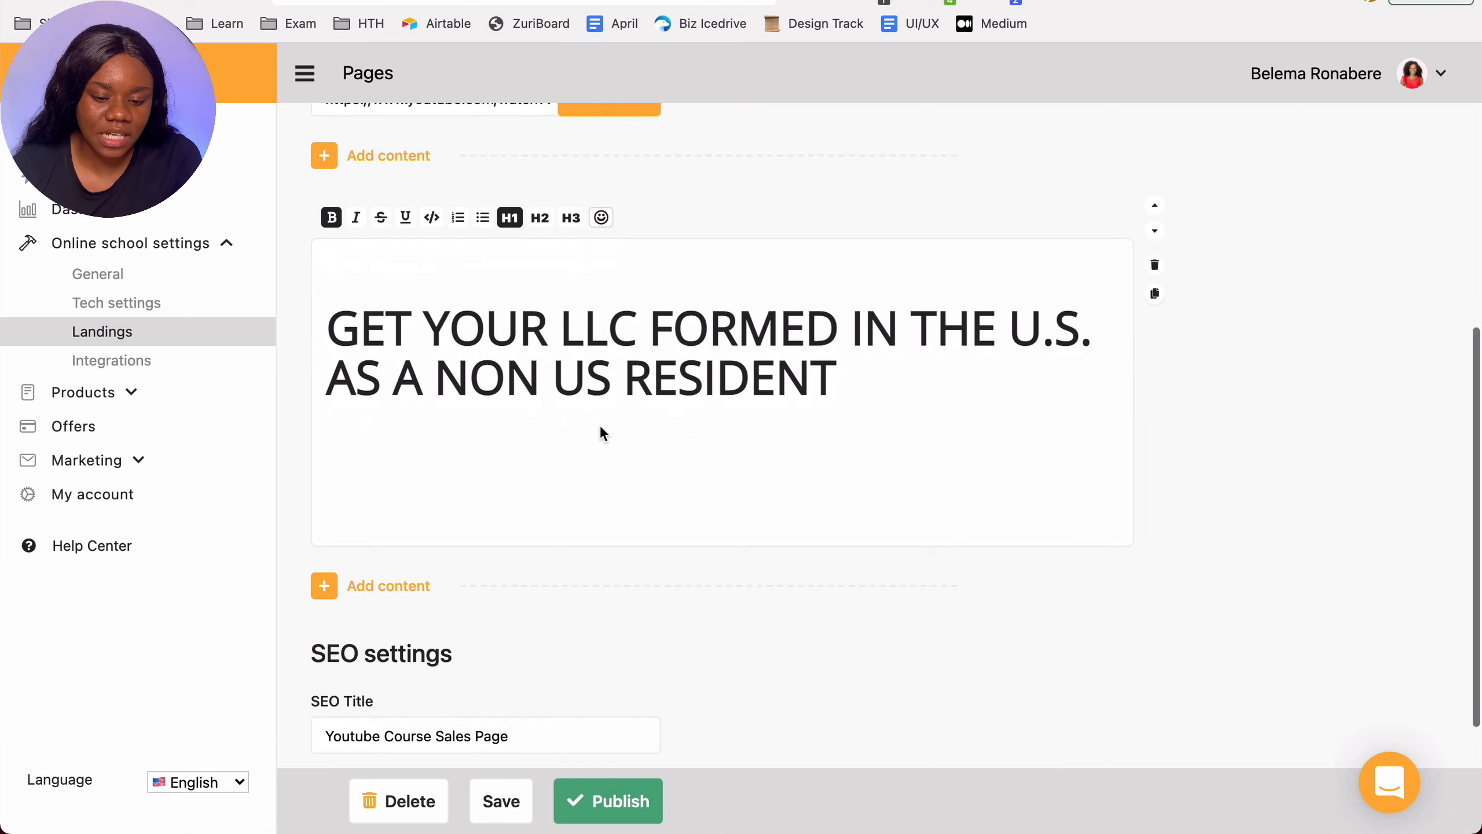
{"action": "left_click", "coordinate": [849, 368]}
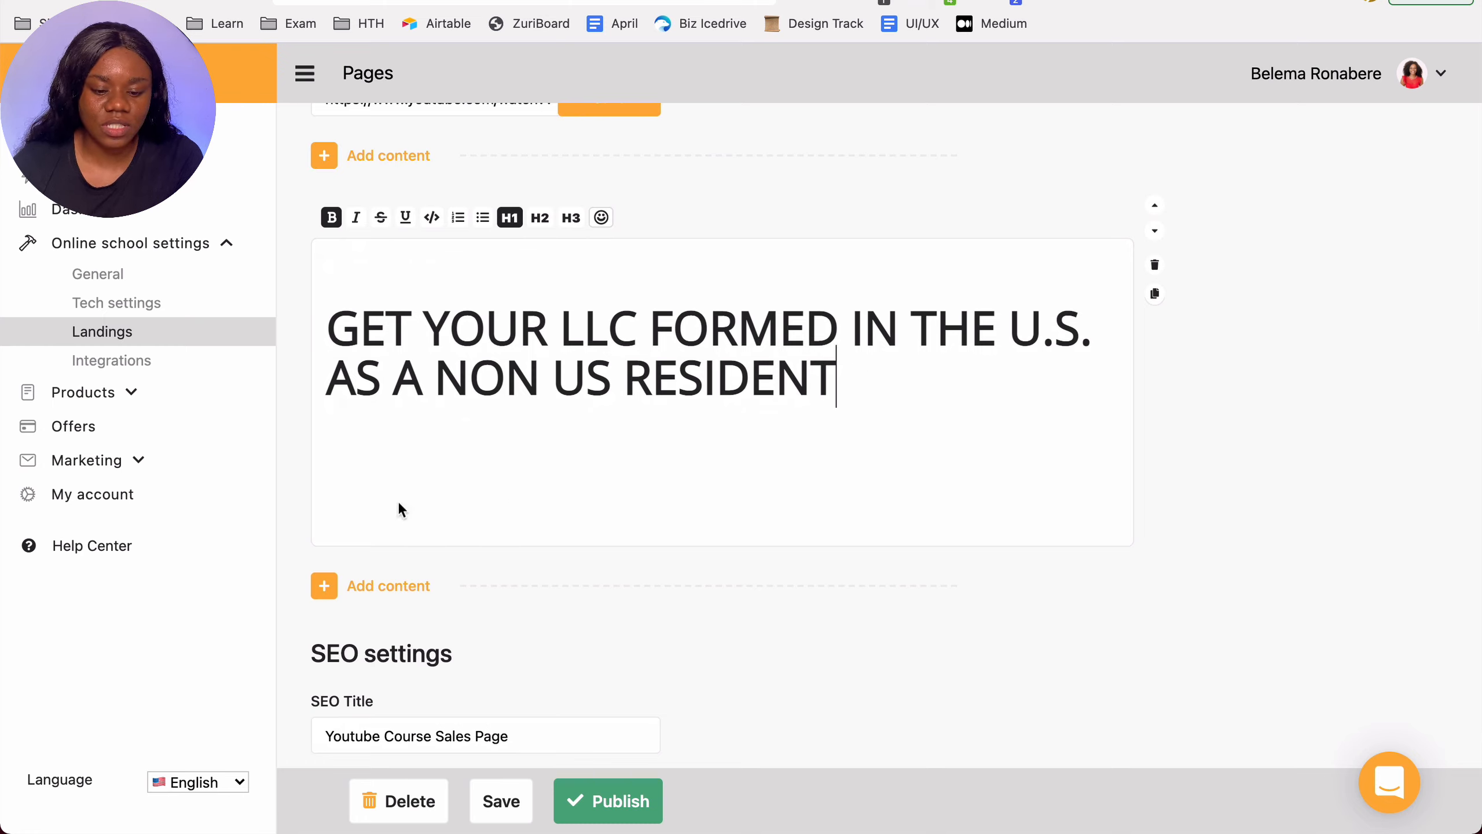
{"action": "key", "text": "Return"}
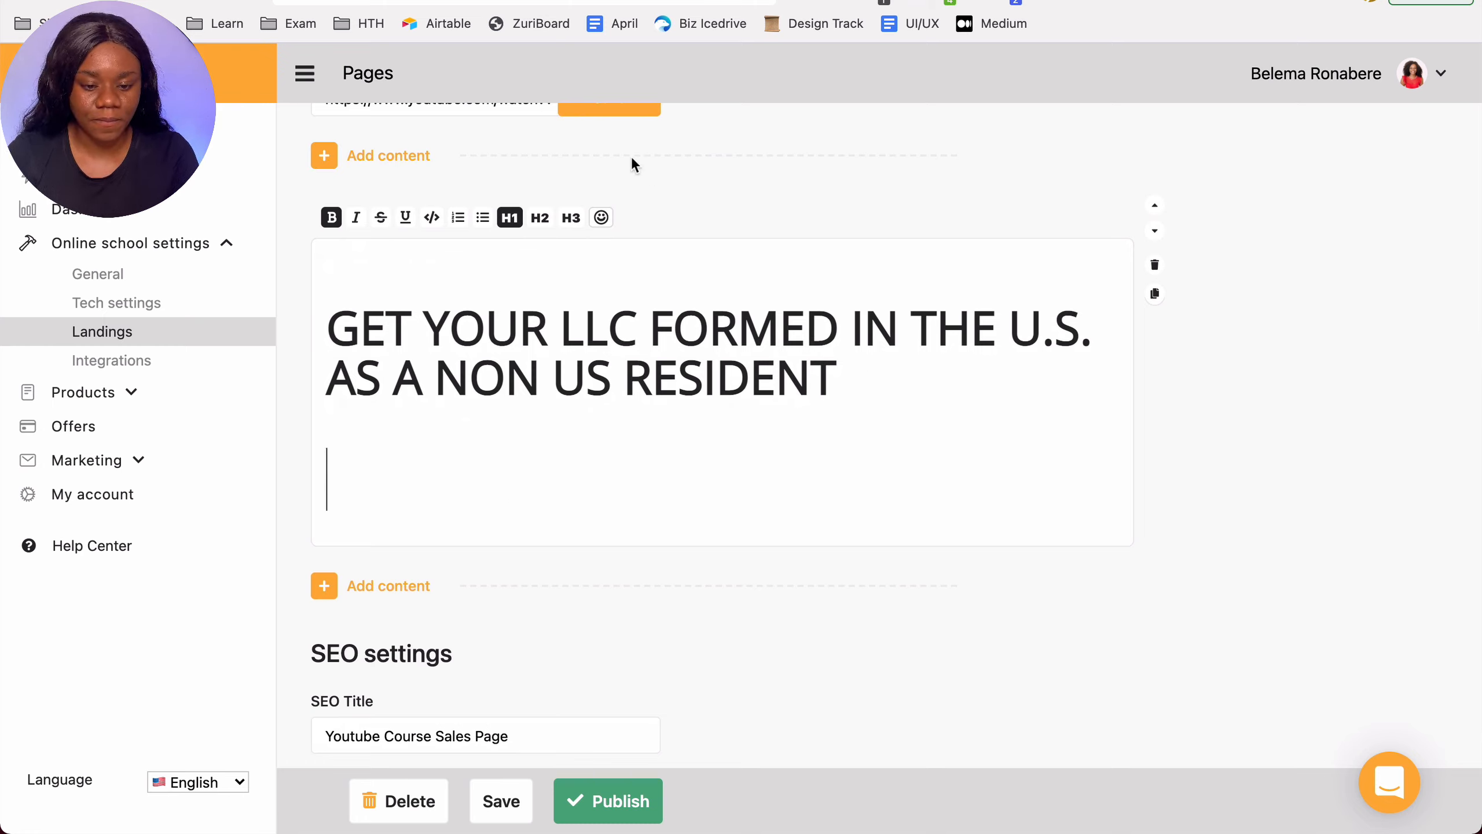
{"action": "left_click", "coordinate": [509, 218]}
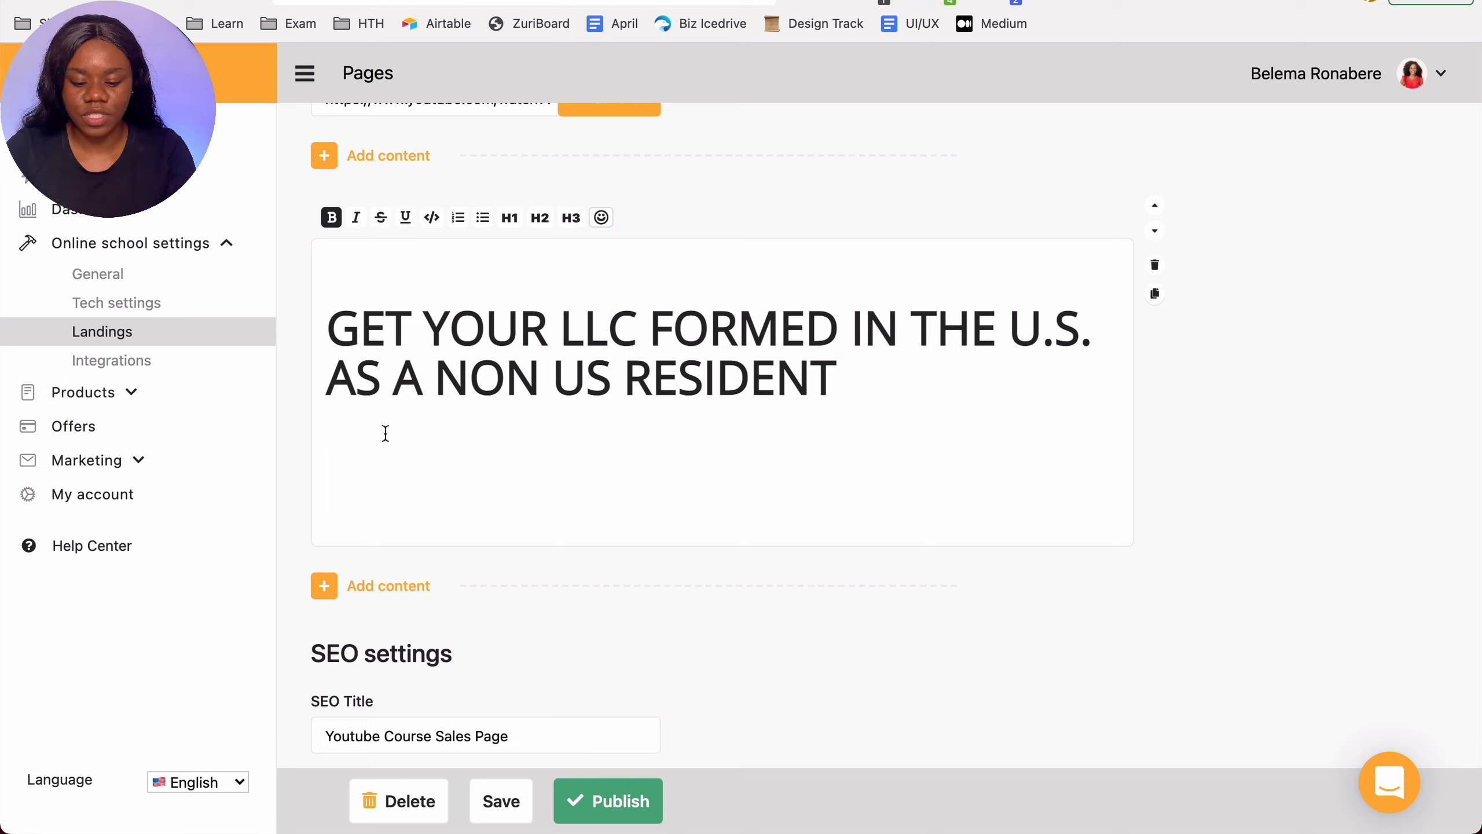
{"action": "type", "text": "Receive paymen"}
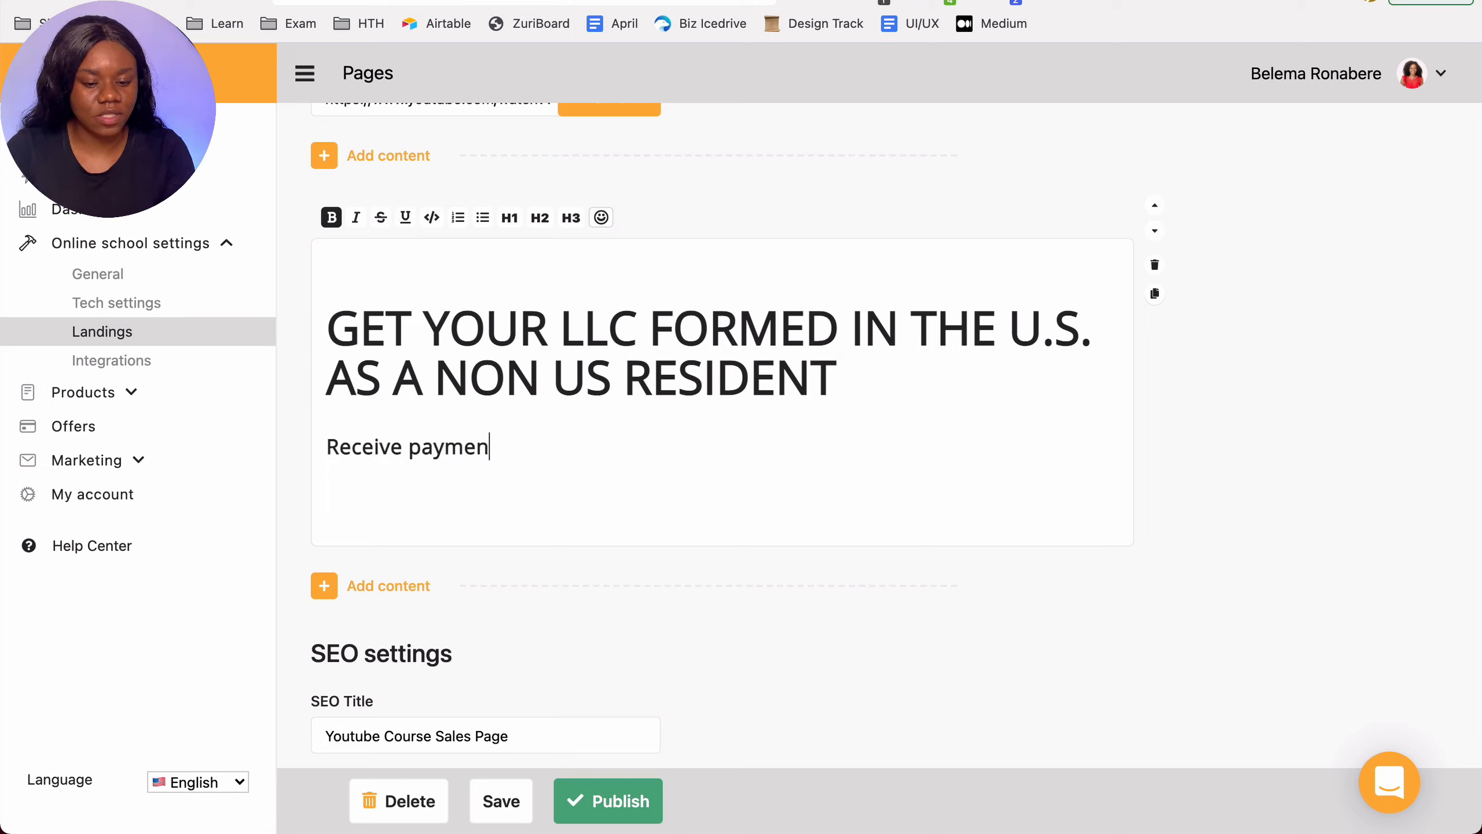
{"action": "type", "text": "ts online a"}
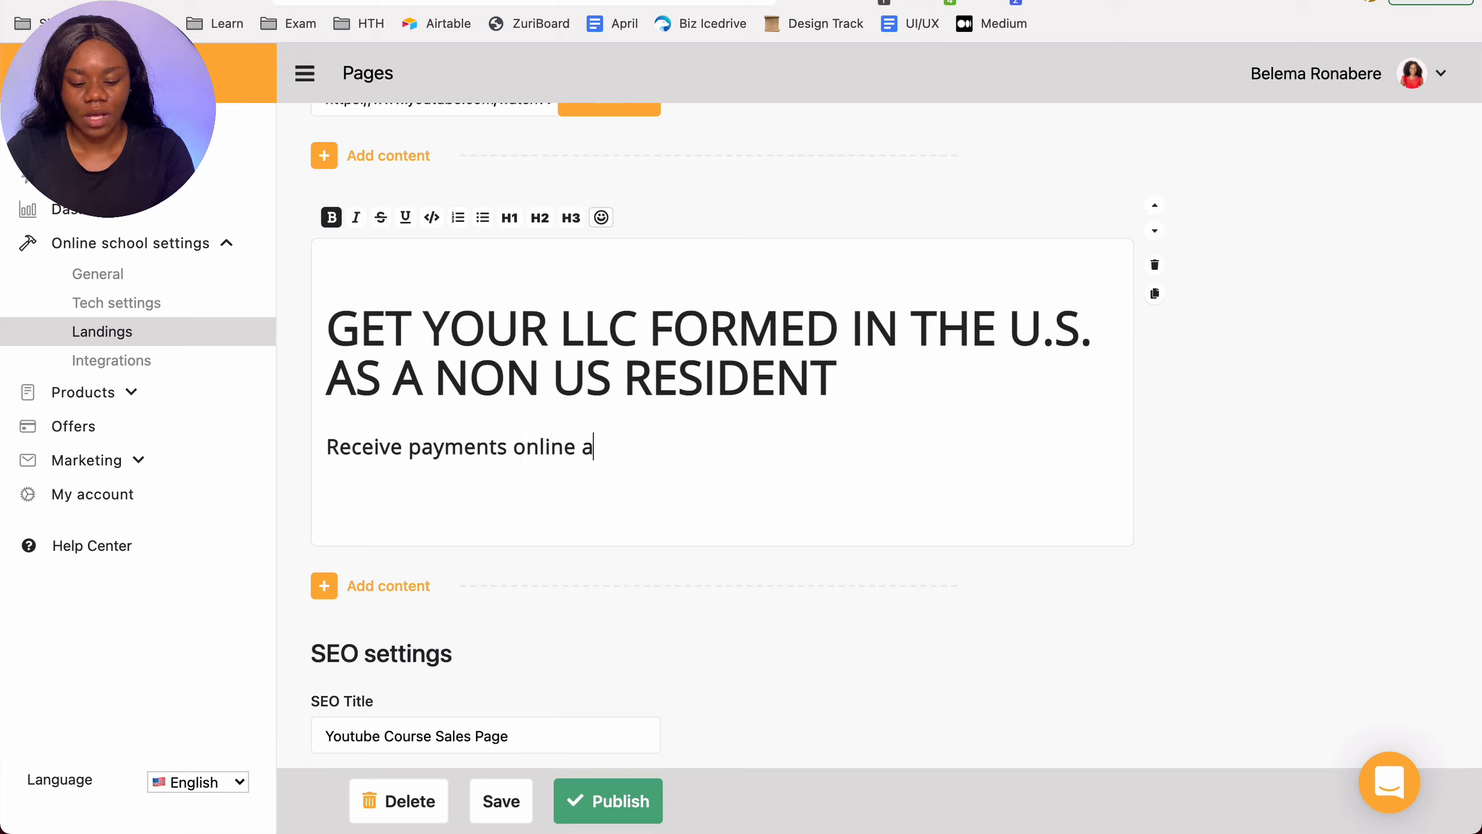
{"action": "key", "text": "BackSpace"}
{"action": "type", "text": "with ease"}
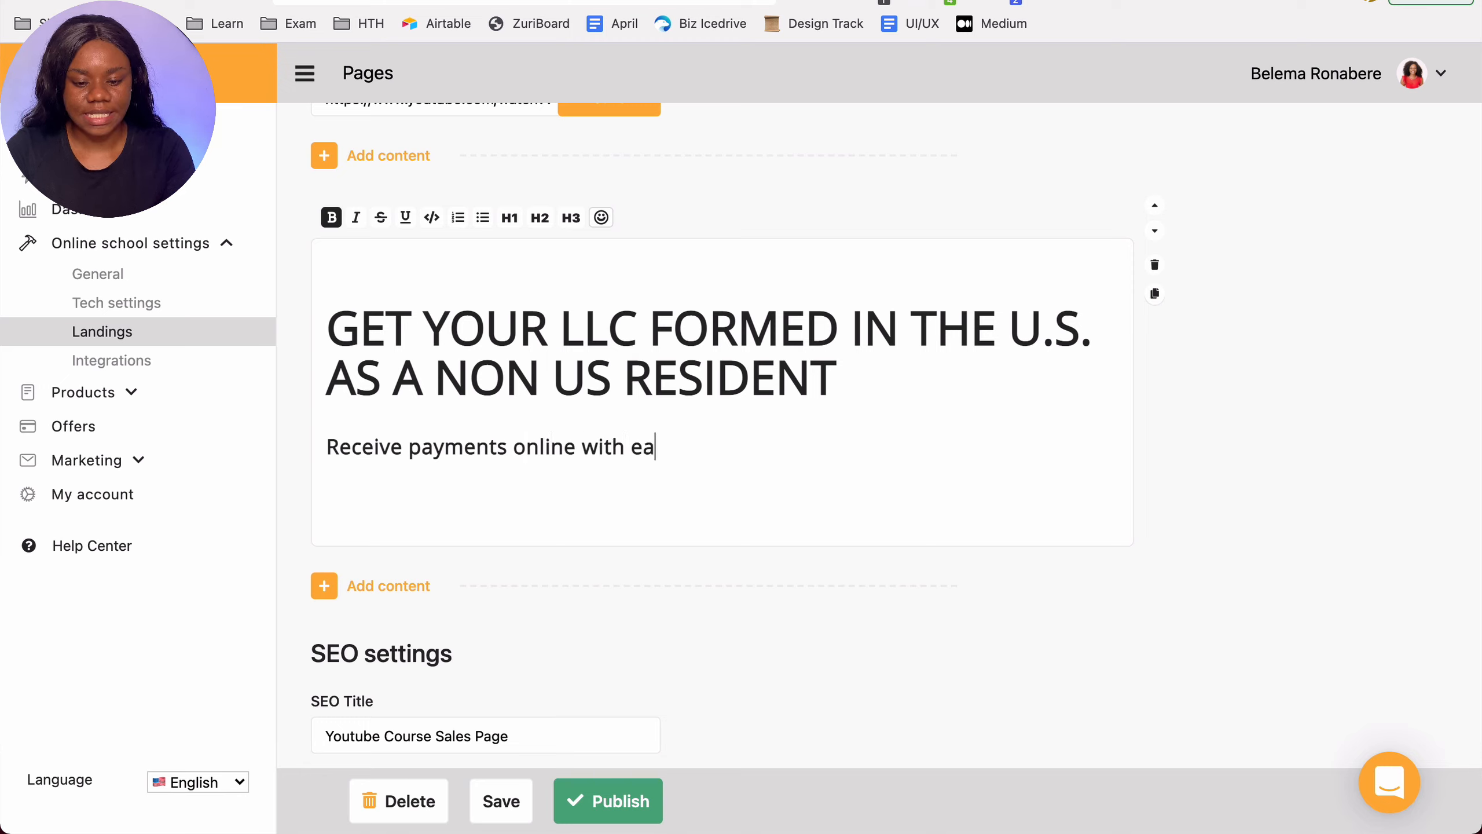
{"action": "type", "text": " using St"}
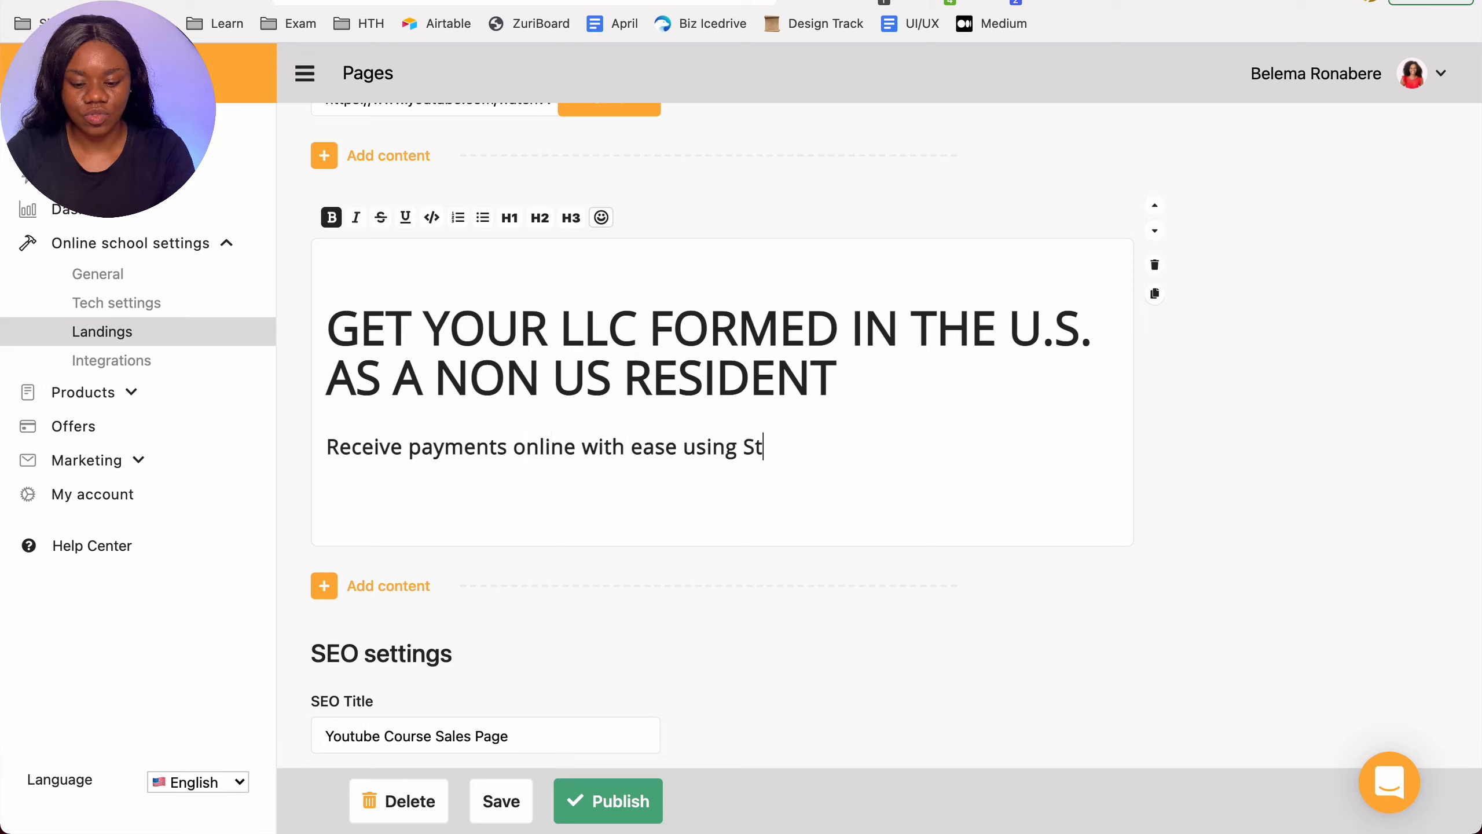
{"action": "type", "text": "ripe."}
Step: Add an Image block below the text and upload YT.png from the Desktop
{"action": "scroll", "coordinate": [295, 502], "scroll_direction": "down", "scroll_amount": 4}
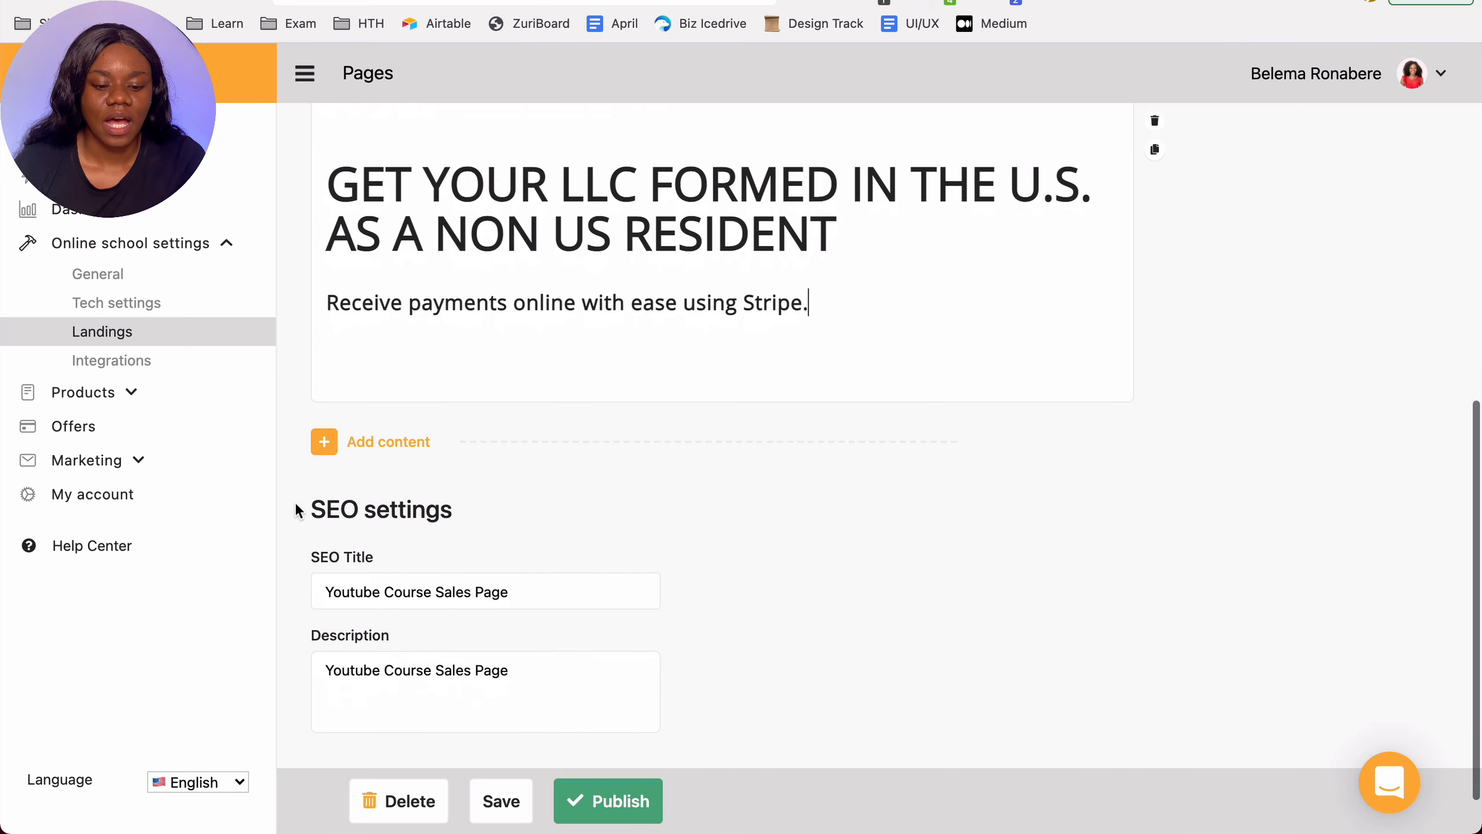
{"action": "left_click", "coordinate": [324, 416]}
{"action": "left_click", "coordinate": [463, 420]}
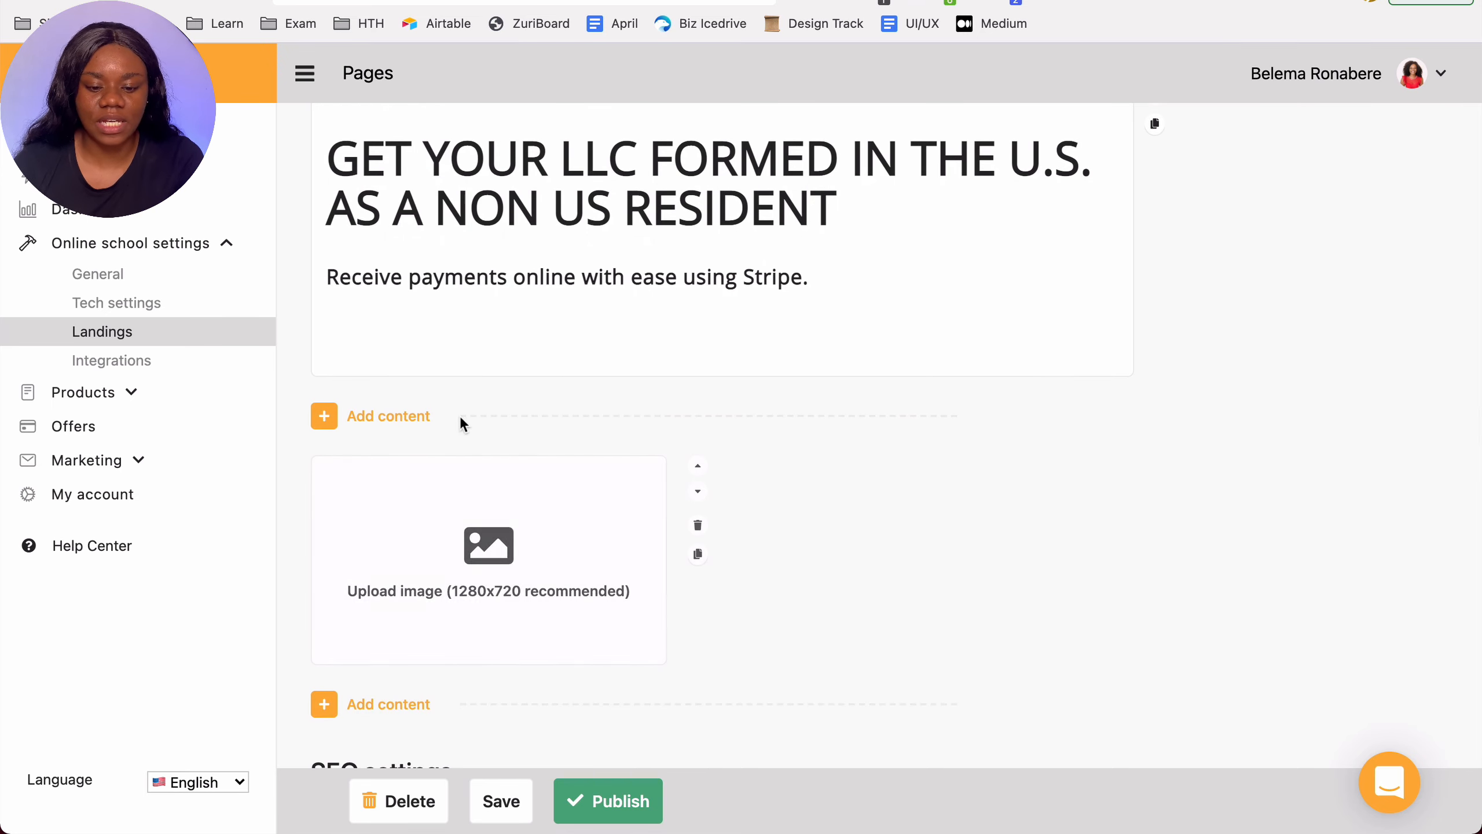
{"action": "left_click", "coordinate": [465, 571]}
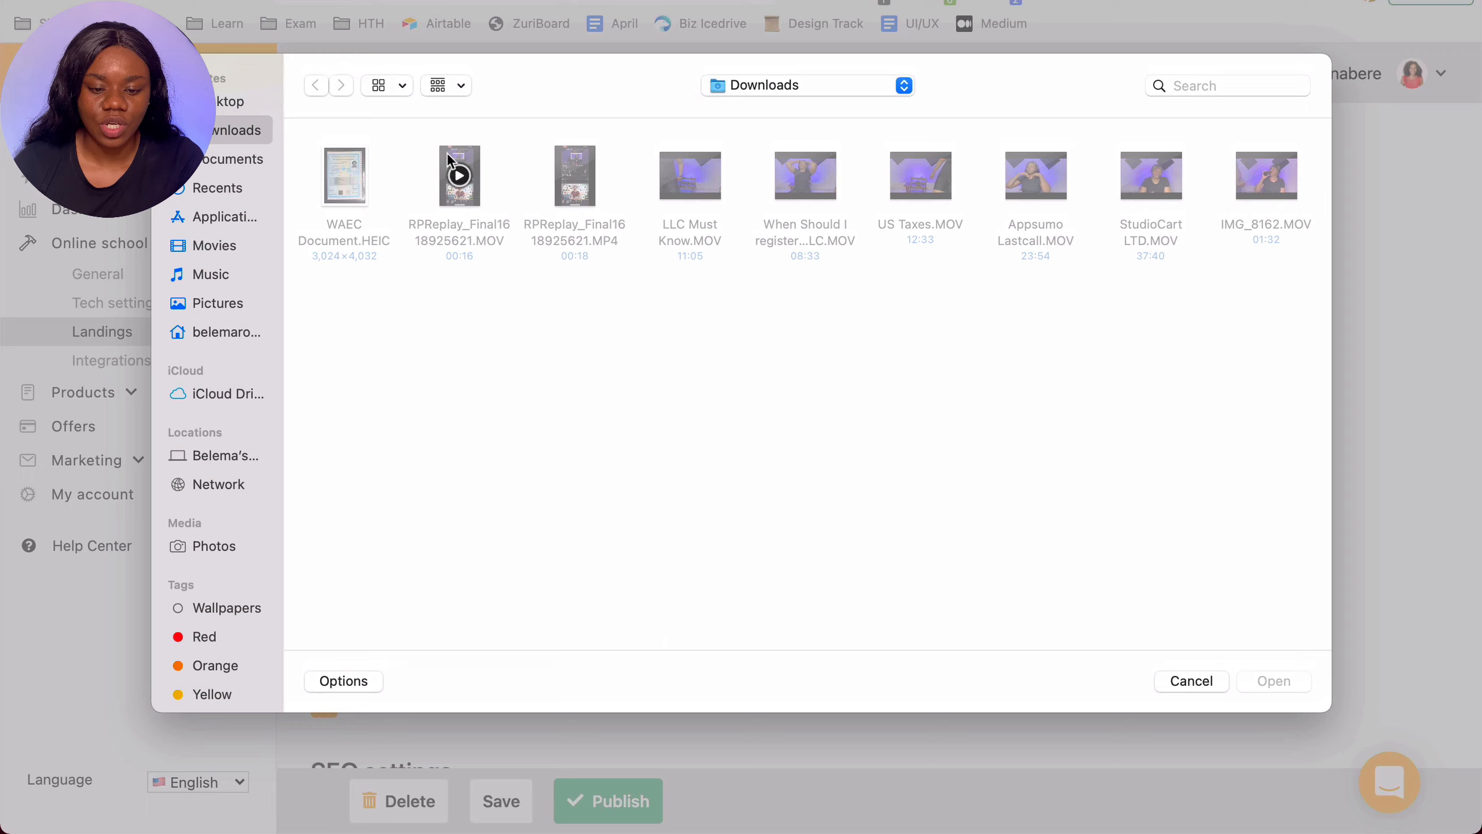
{"action": "left_click", "coordinate": [245, 102]}
{"action": "left_click", "coordinate": [670, 190]}
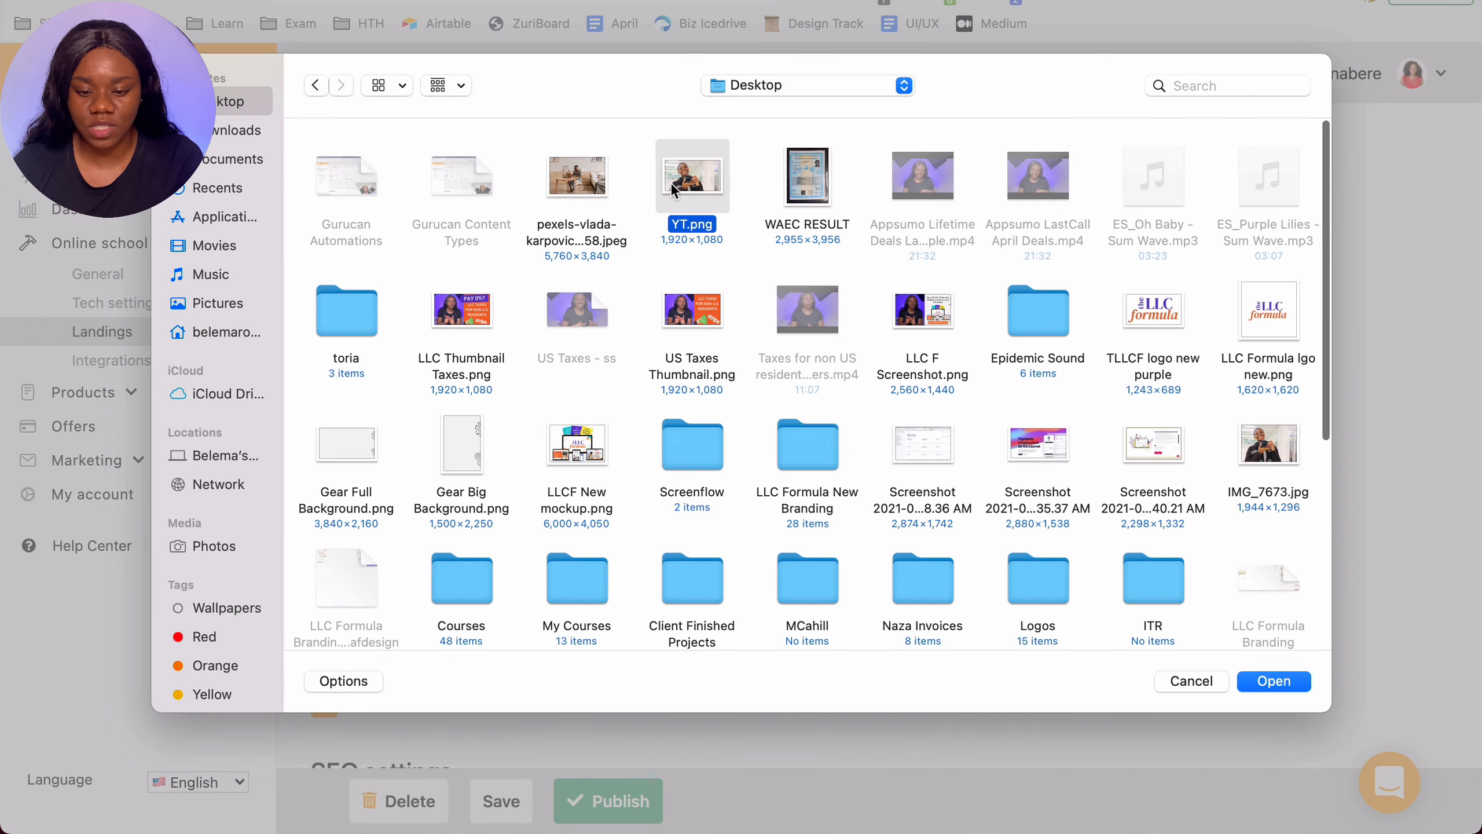
{"action": "left_click", "coordinate": [1264, 680]}
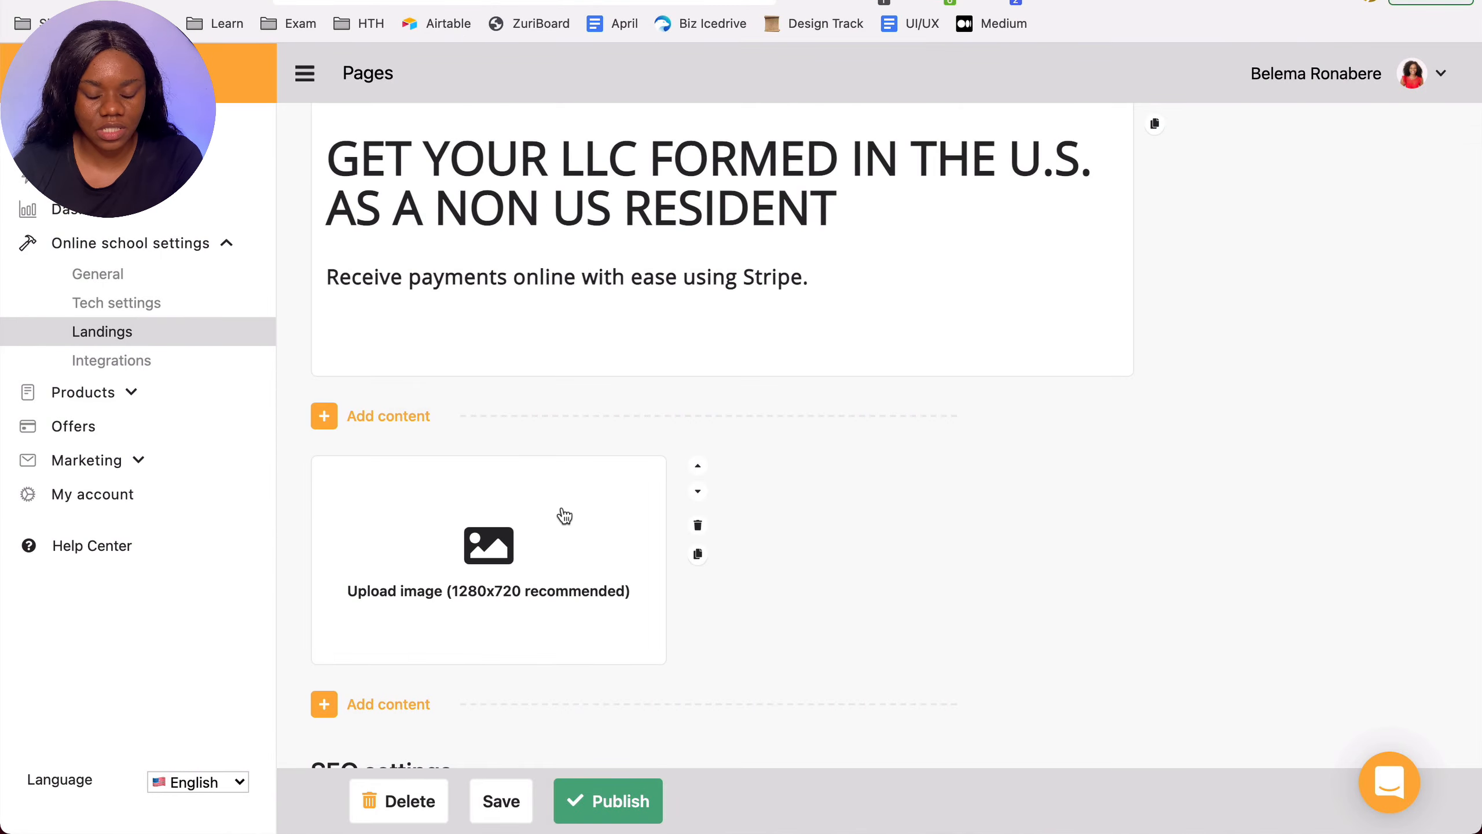
Step: Add a Video block below the image, then insert a Gallery block between the image and the video
{"action": "scroll", "coordinate": [563, 515], "scroll_direction": "down", "scroll_amount": 4}
{"action": "scroll", "coordinate": [562, 513], "scroll_direction": "down", "scroll_amount": 1}
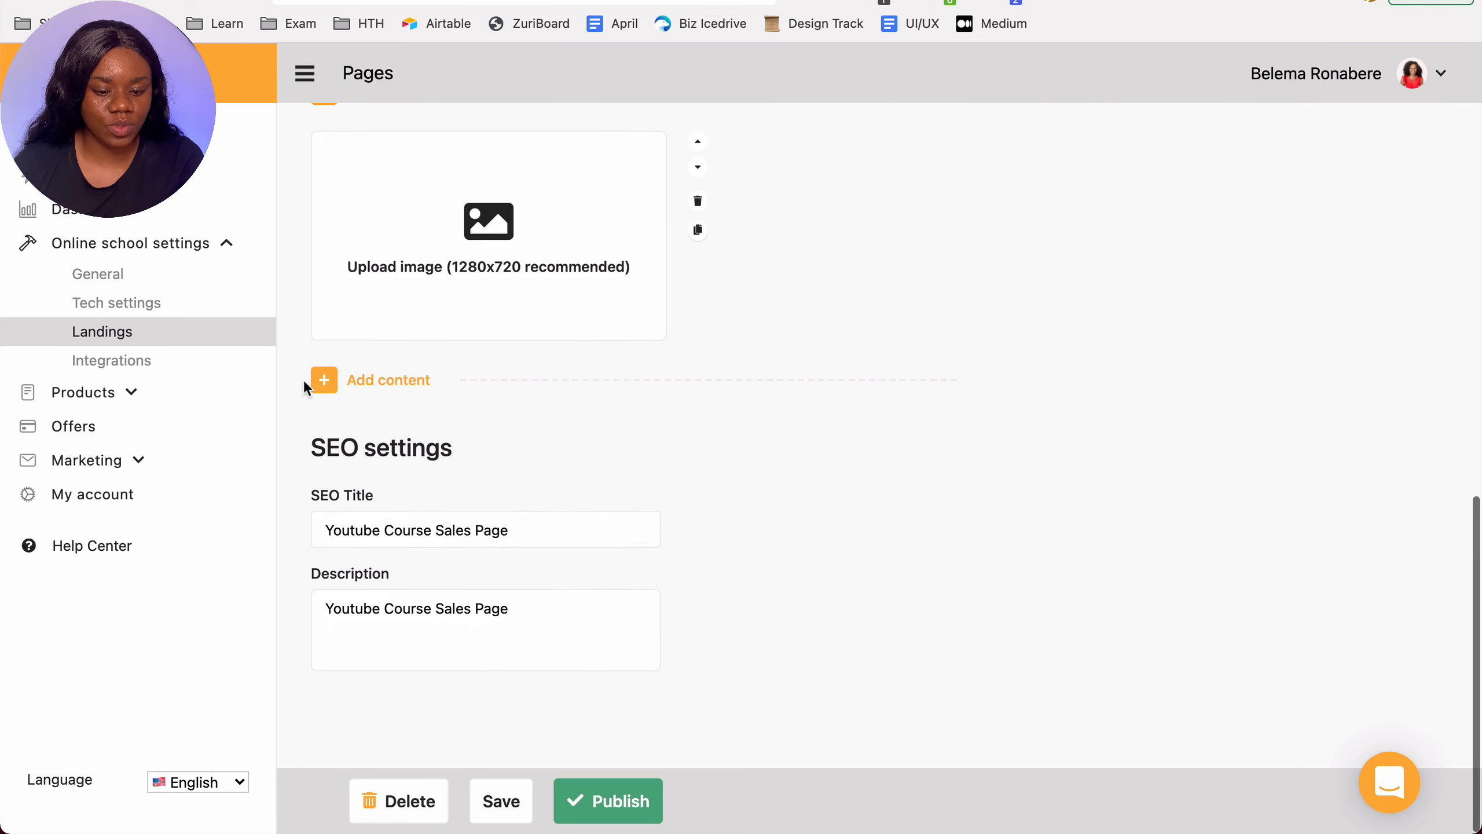
{"action": "left_click", "coordinate": [324, 379]}
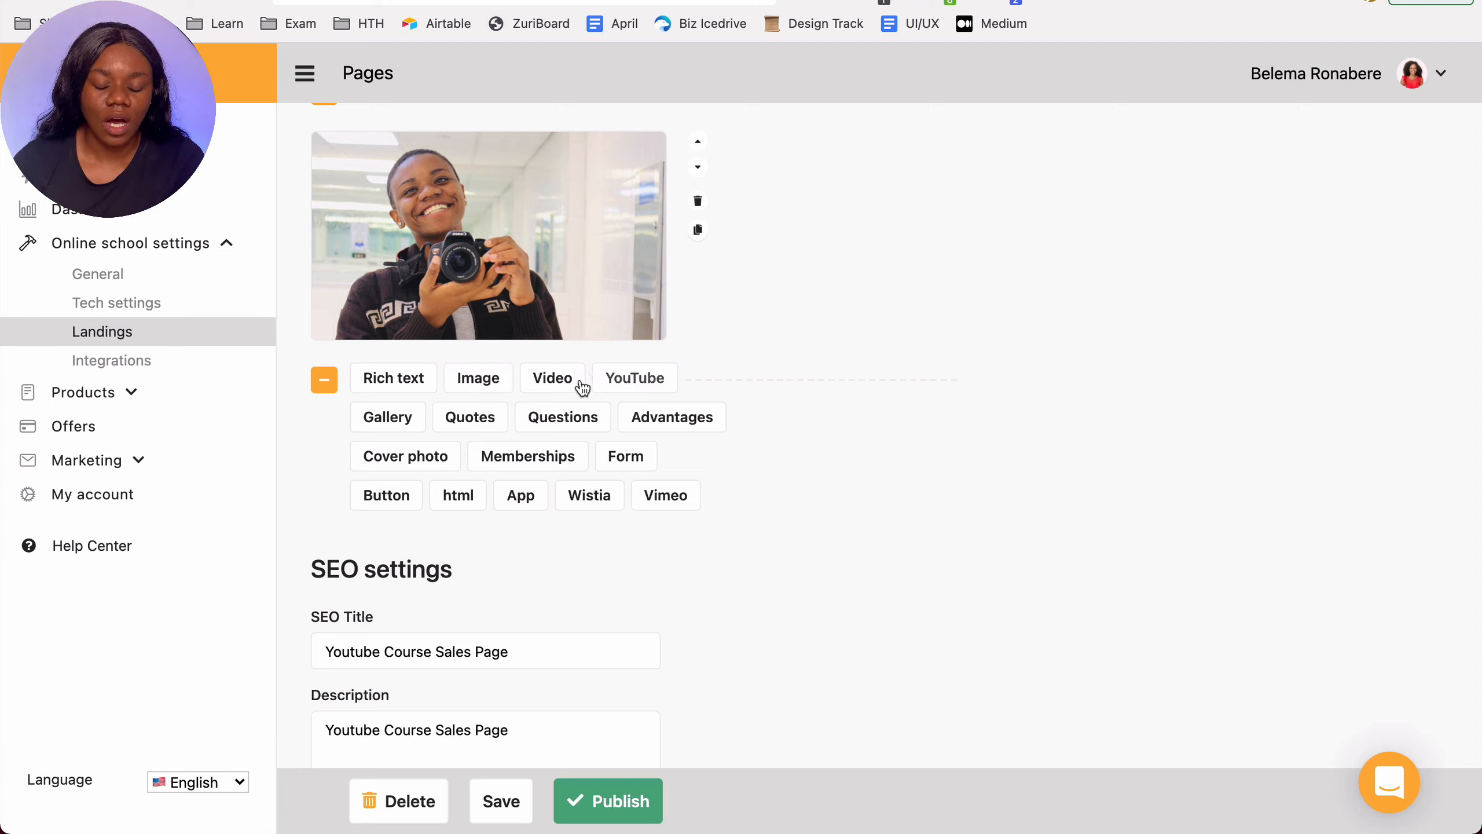
{"action": "left_click", "coordinate": [559, 378]}
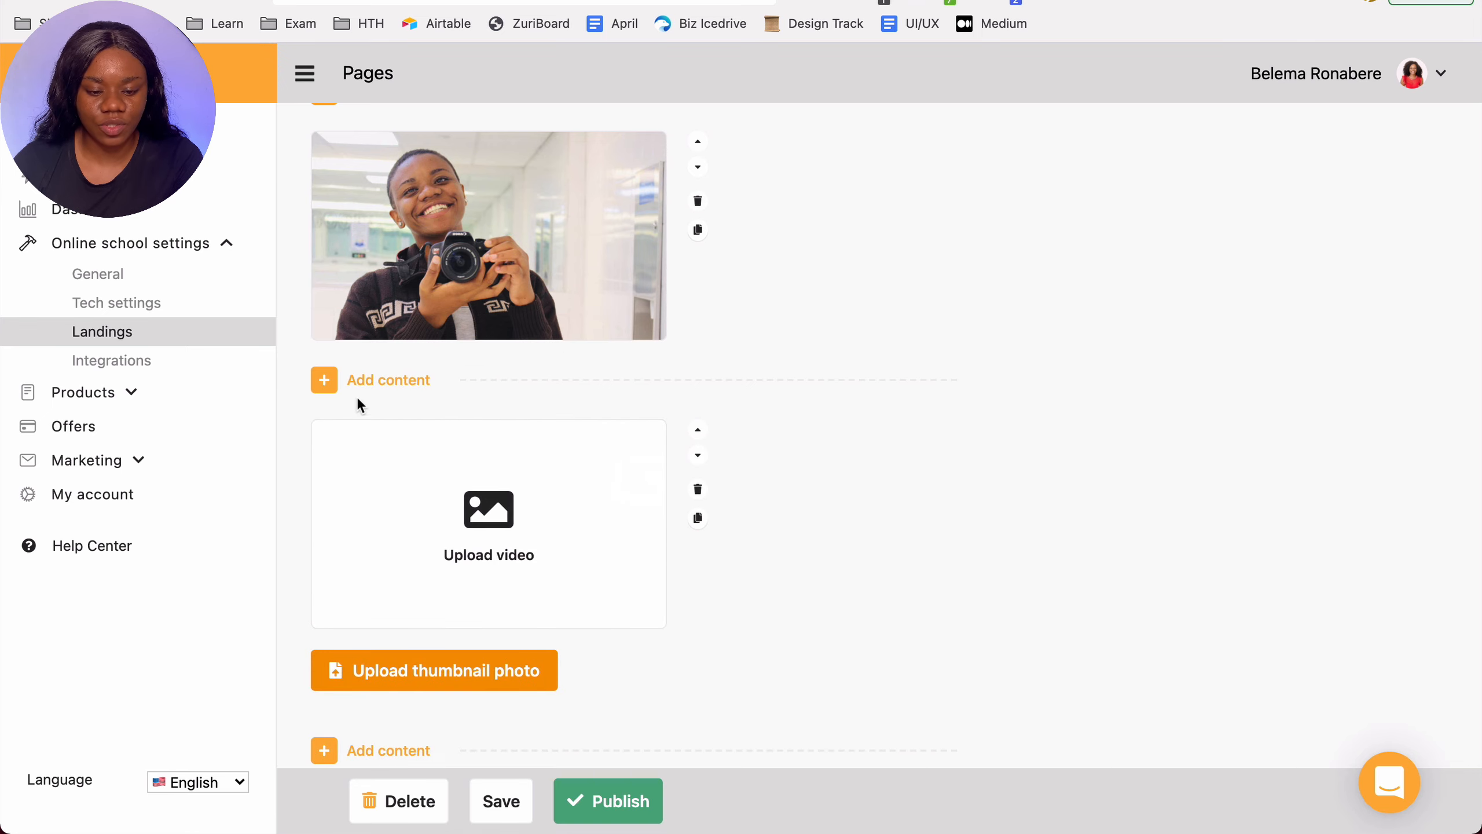
{"action": "left_click", "coordinate": [323, 379]}
{"action": "scroll", "coordinate": [543, 476], "scroll_direction": "down", "scroll_amount": 2}
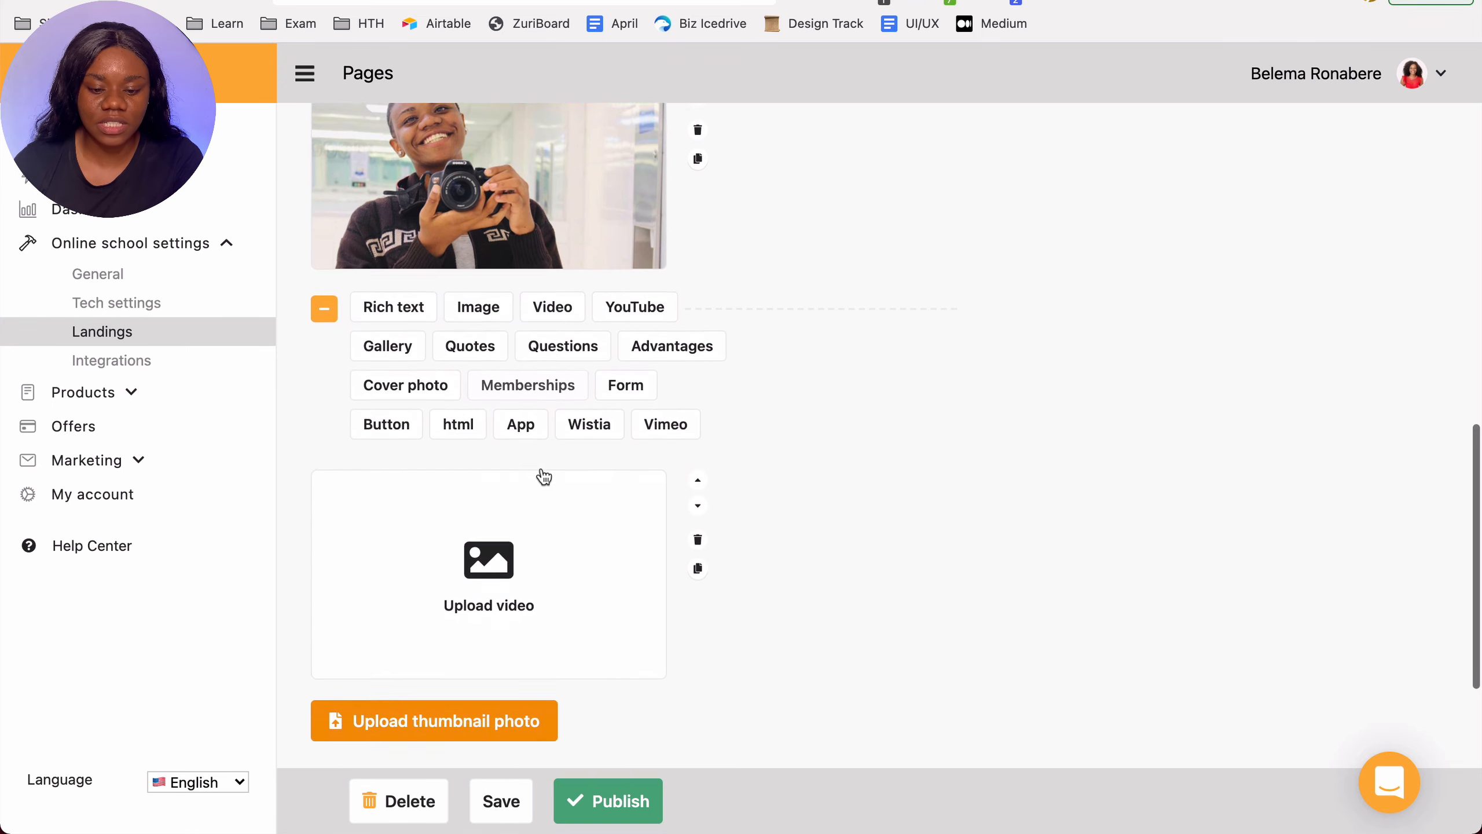
{"action": "left_click", "coordinate": [405, 356]}
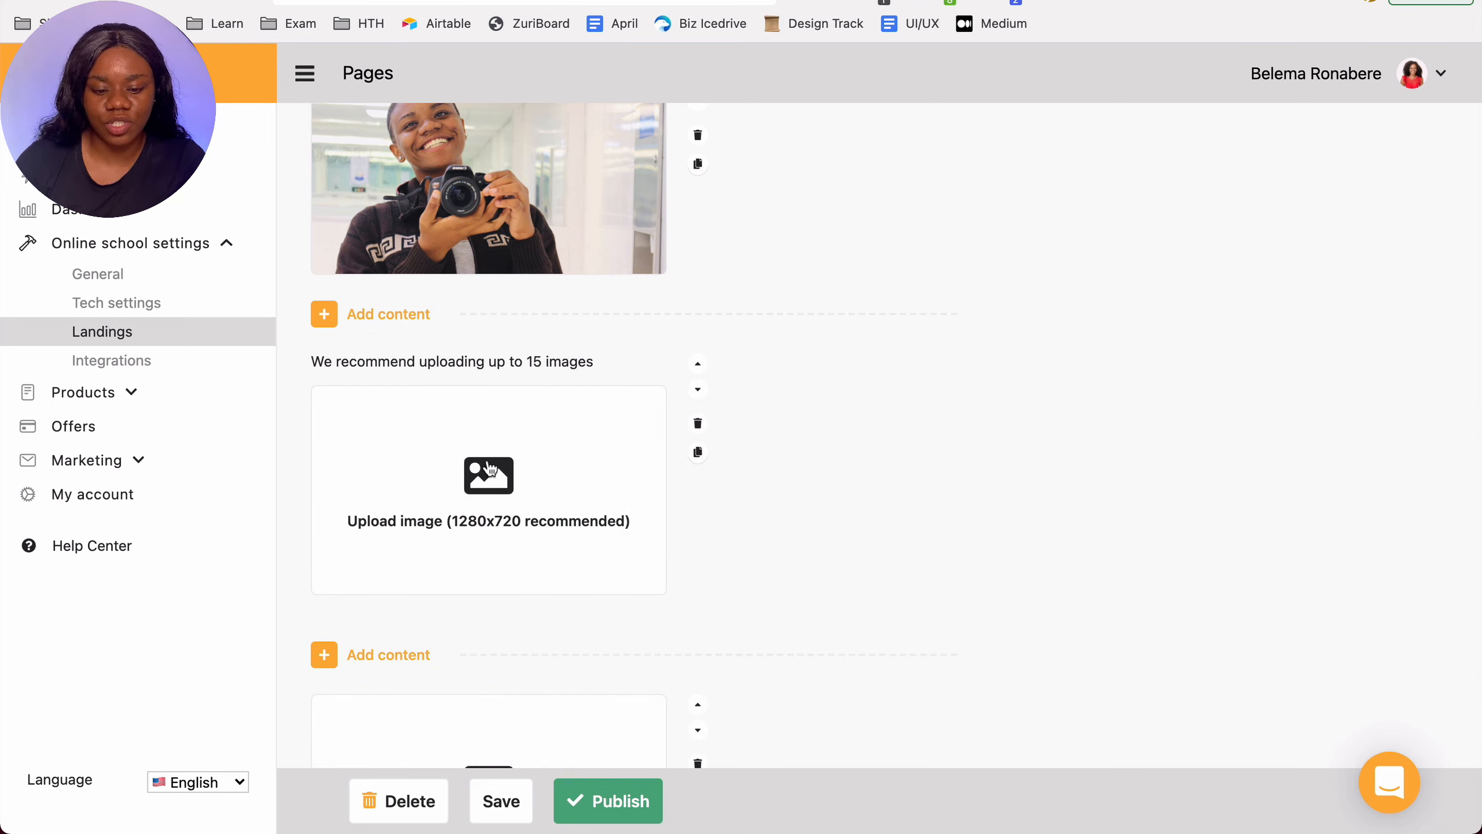
Step: Add a Quotes block below the image with the text "You miss 100% of the chances you do not take"
{"action": "left_click", "coordinate": [324, 314]}
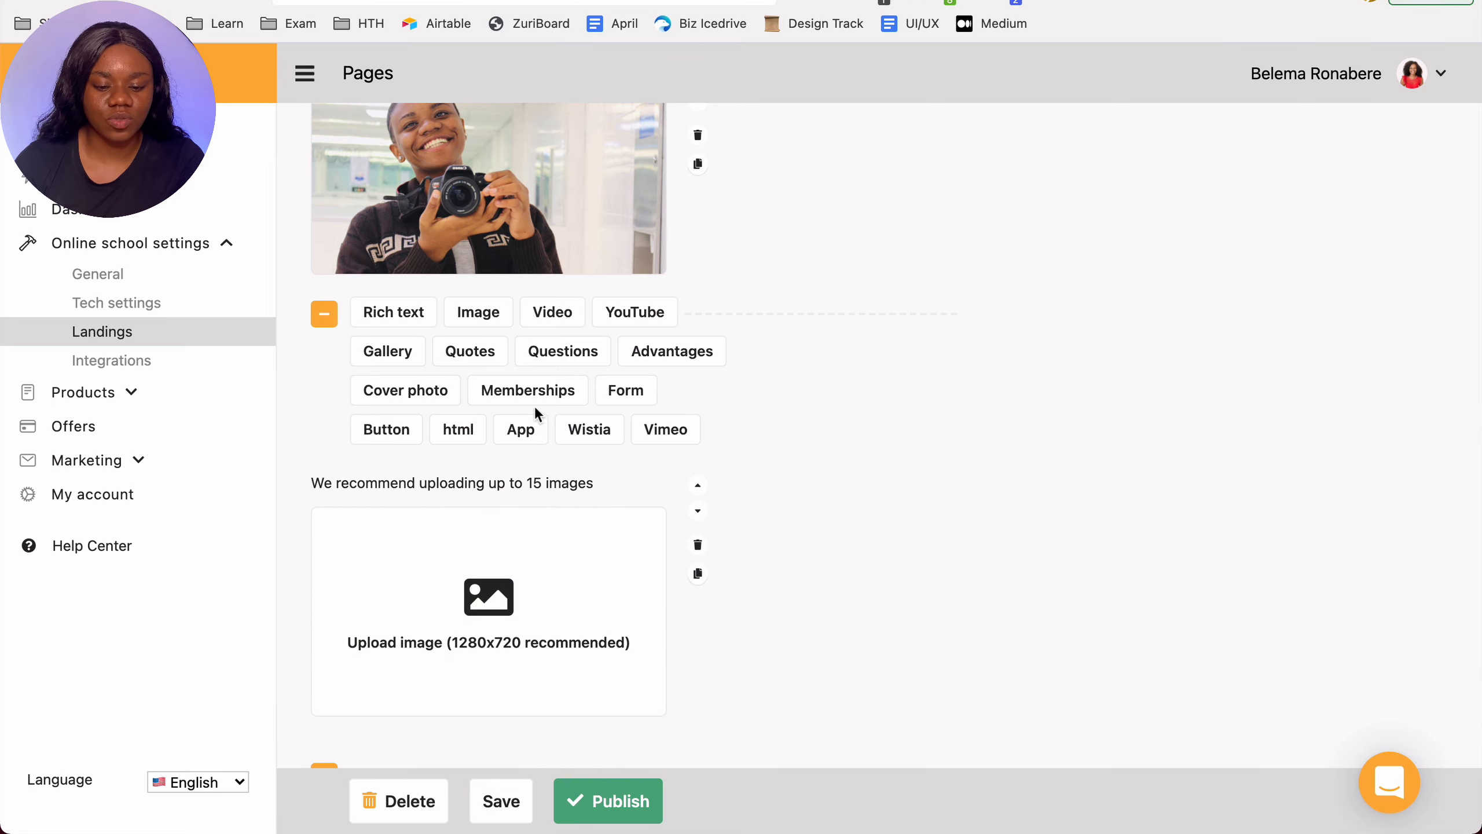
{"action": "left_click", "coordinate": [480, 354]}
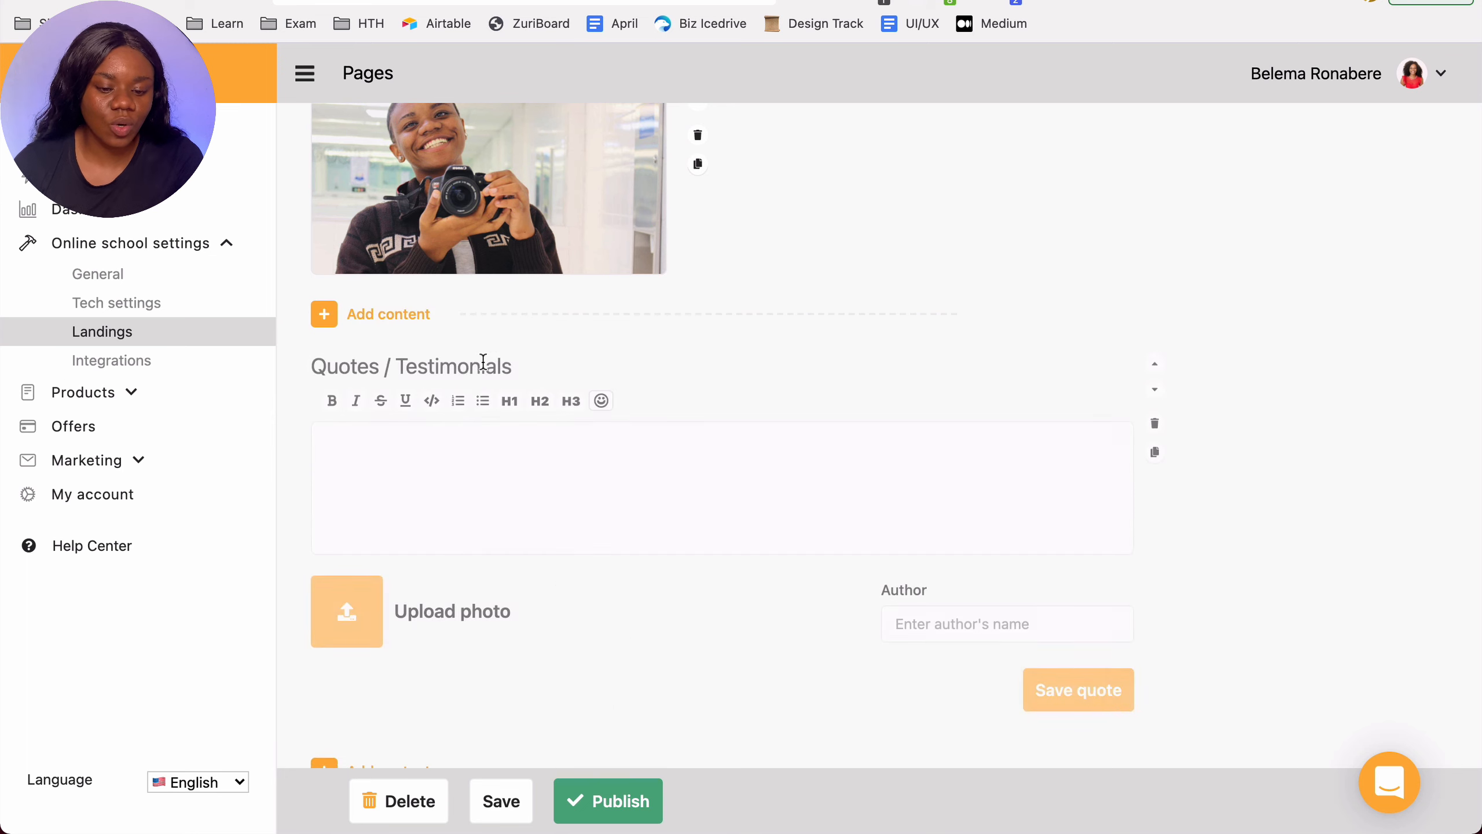
{"action": "left_click", "coordinate": [453, 433]}
{"action": "type", "text": "YOu miss"}
{"action": "key", "text": "super+a"}
{"action": "type", "text": "Yo"}
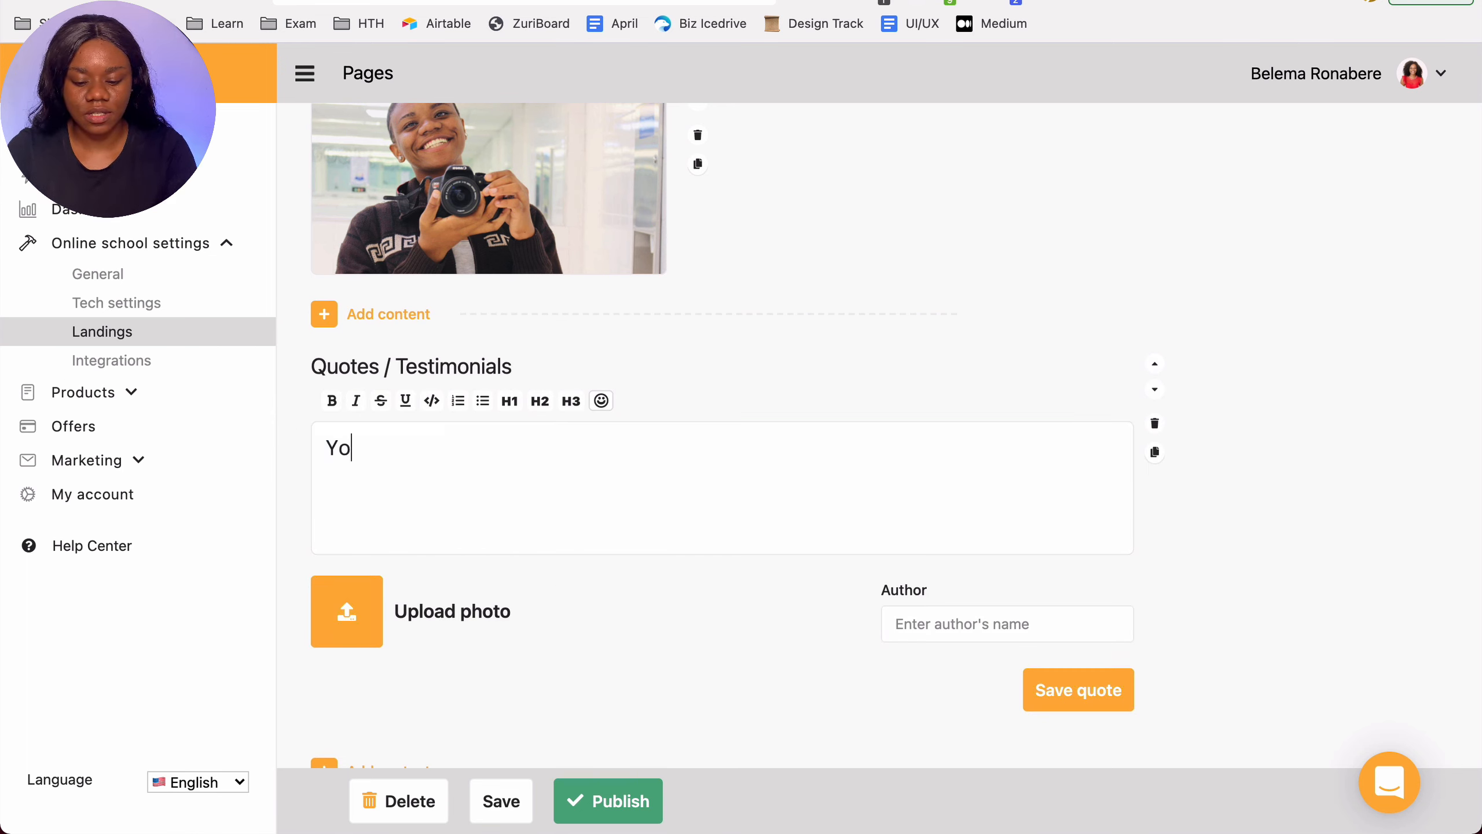
{"action": "type", "text": "u miss 100% of"}
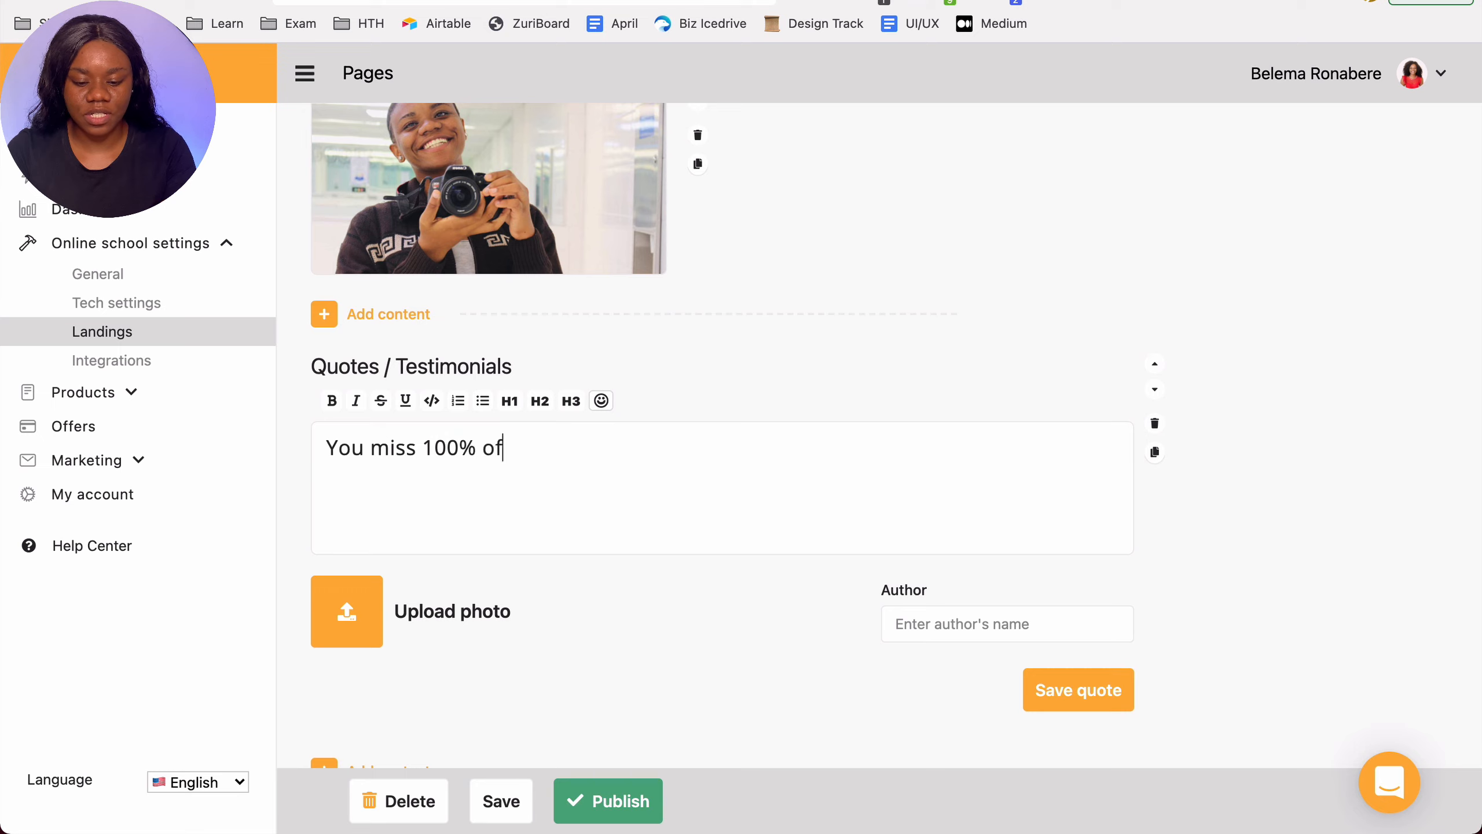
{"action": "type", "text": " the chances you "}
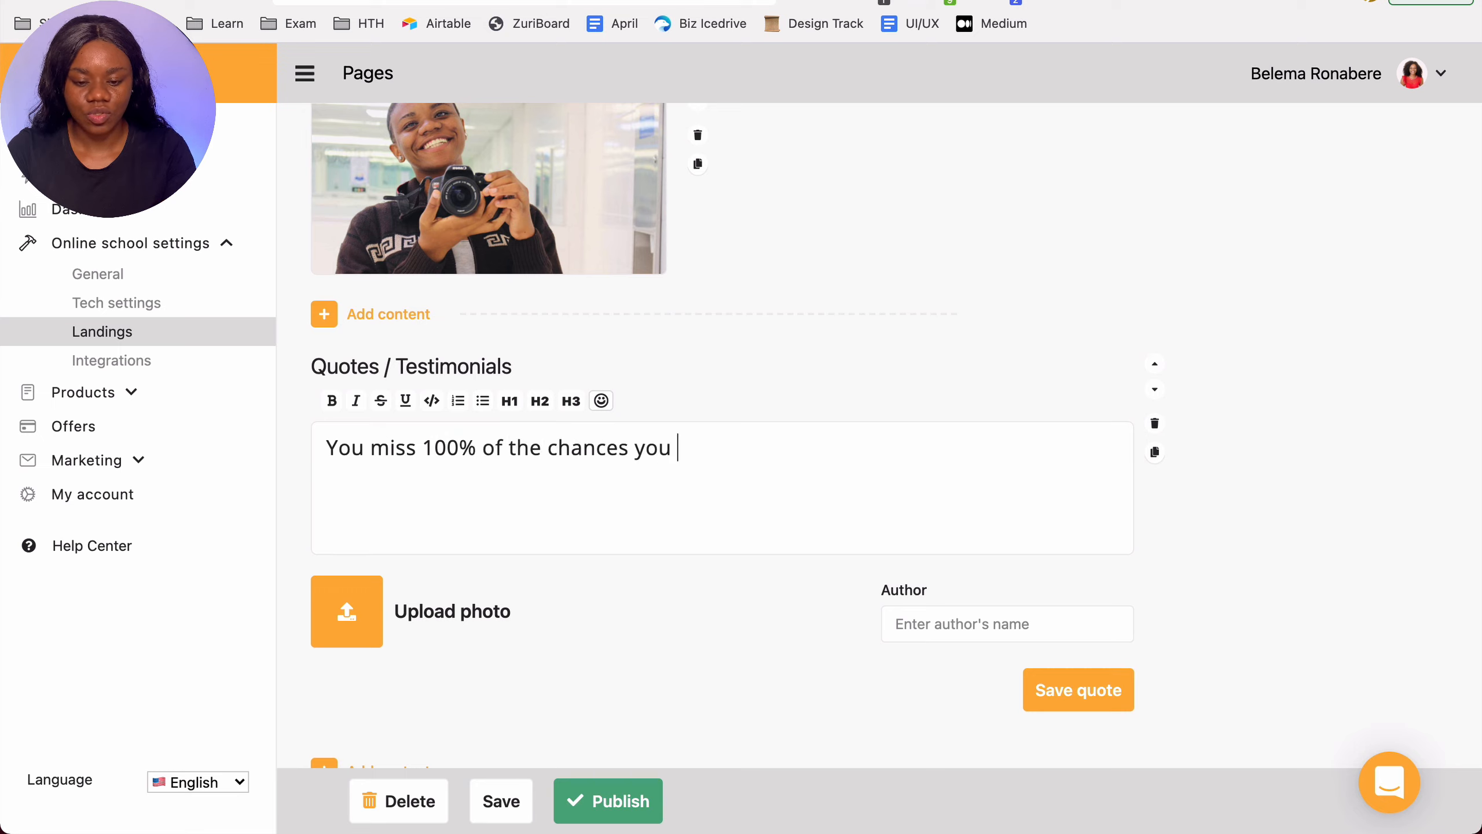
{"action": "type", "text": "do not take"}
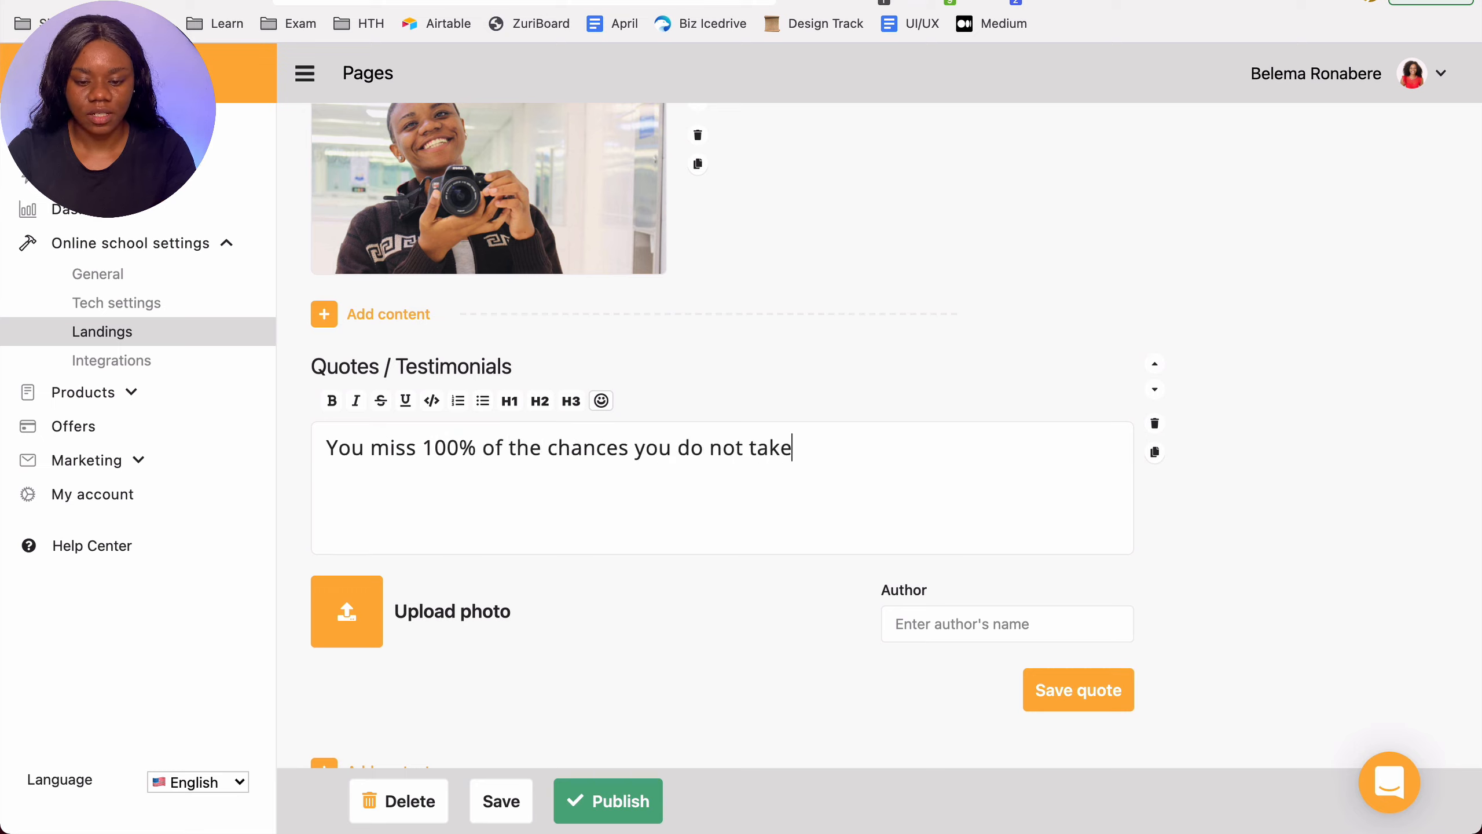
{"action": "type", "text": "\""}
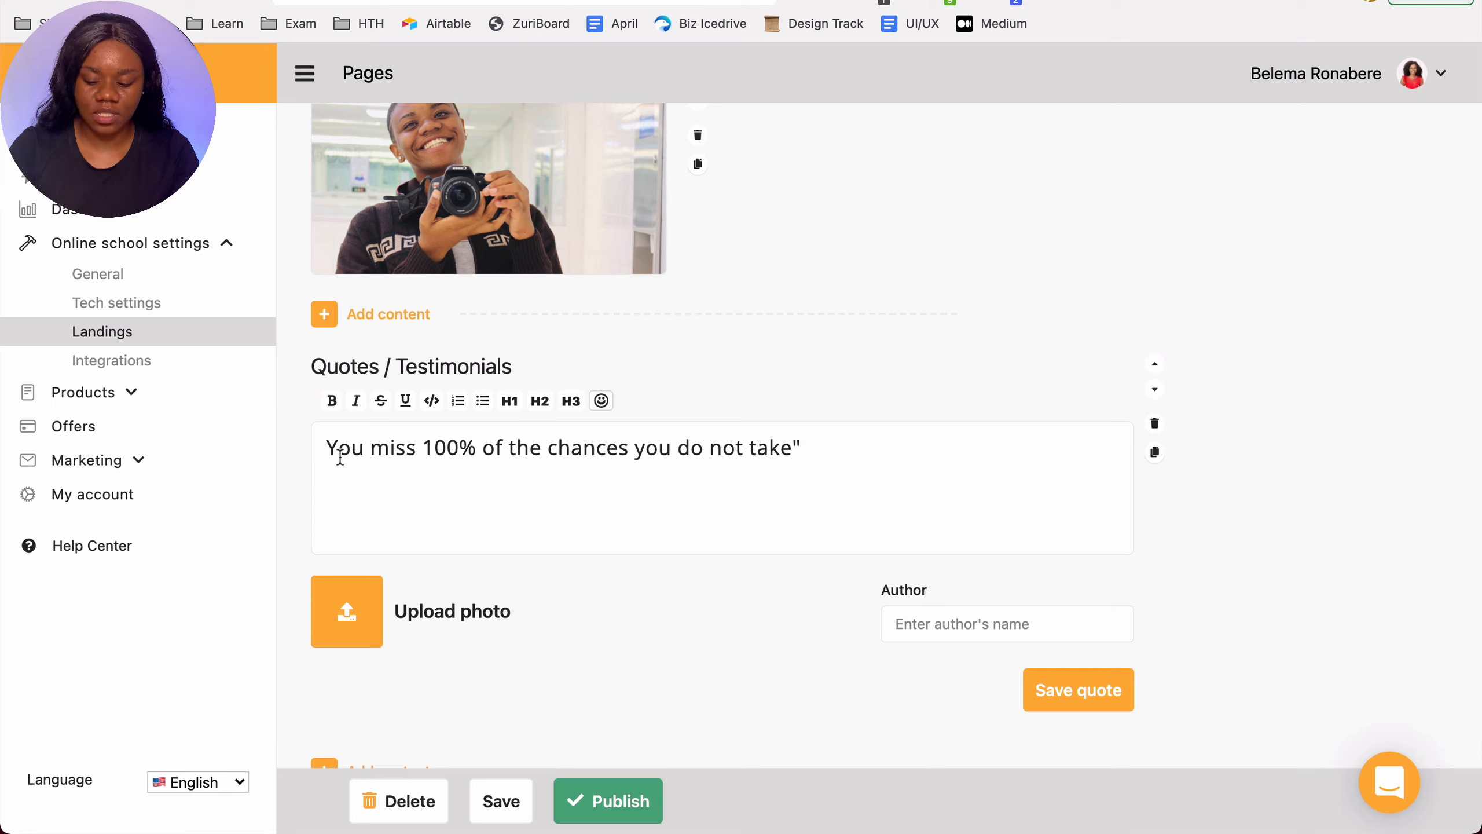
{"action": "key", "text": "BackSpace"}
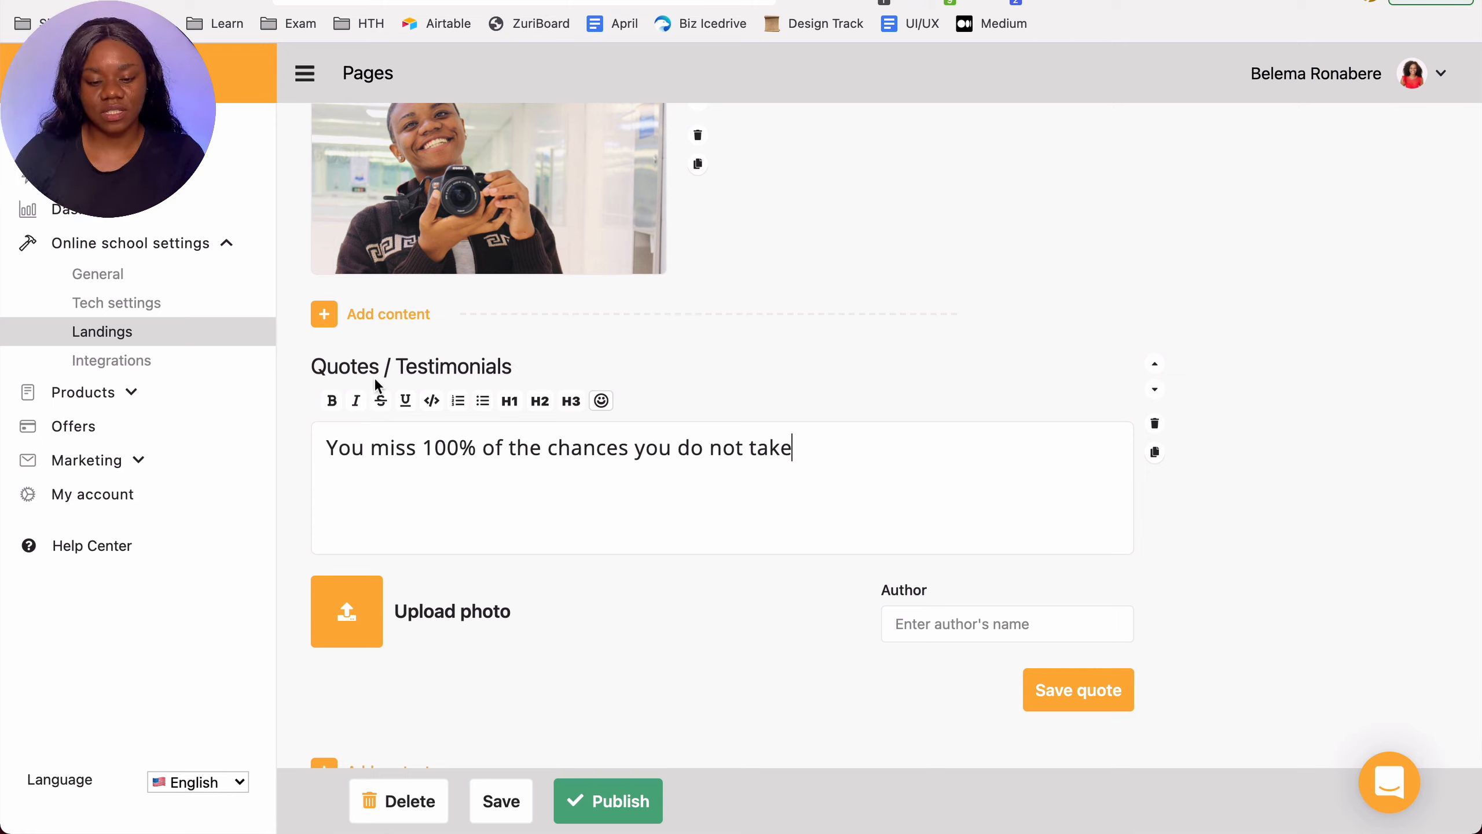
Step: Add a Questions block below the image and enter the question "How long will this take"
{"action": "left_click", "coordinate": [324, 315]}
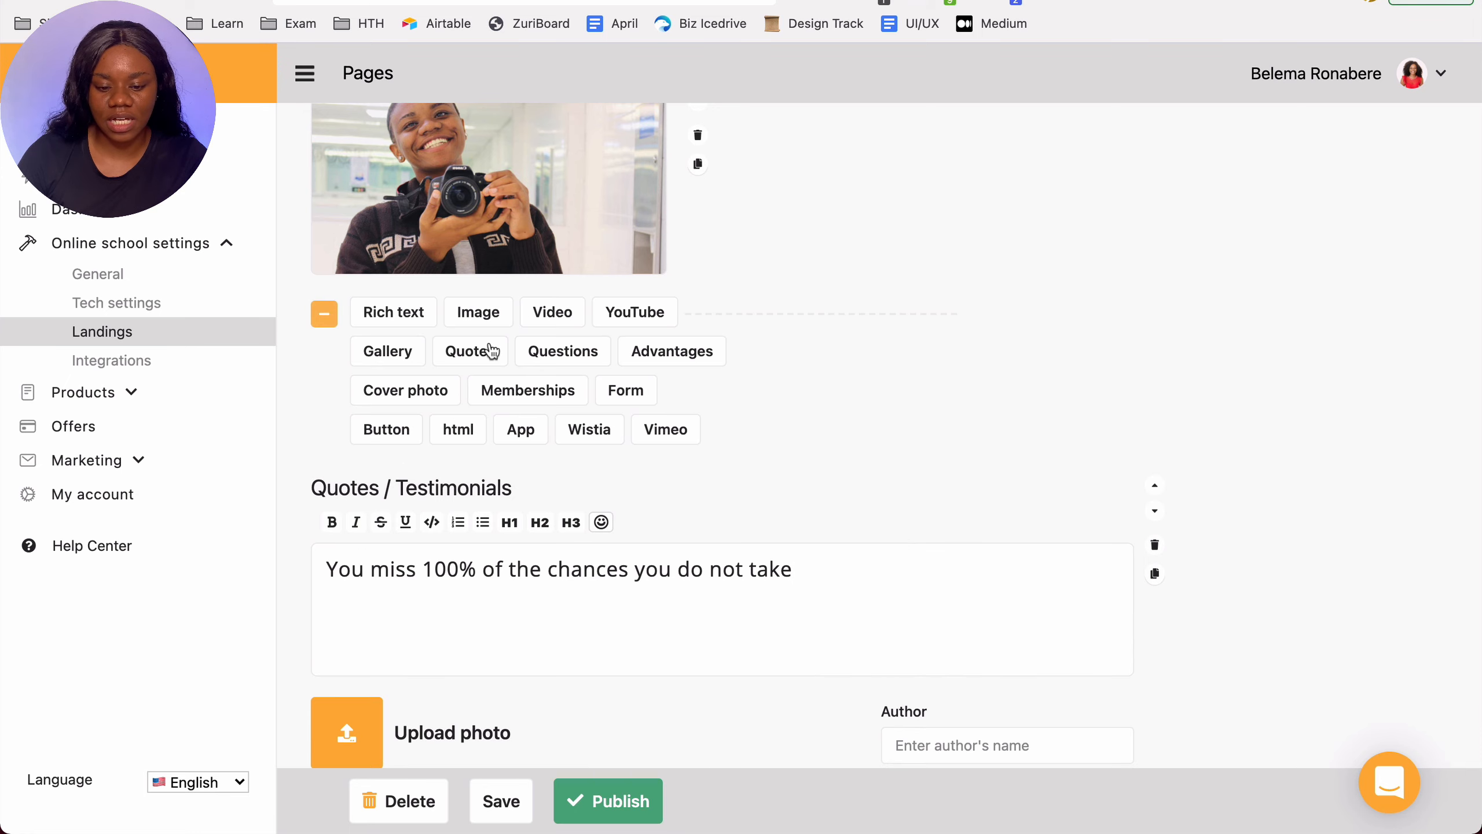
{"action": "left_click", "coordinate": [539, 355]}
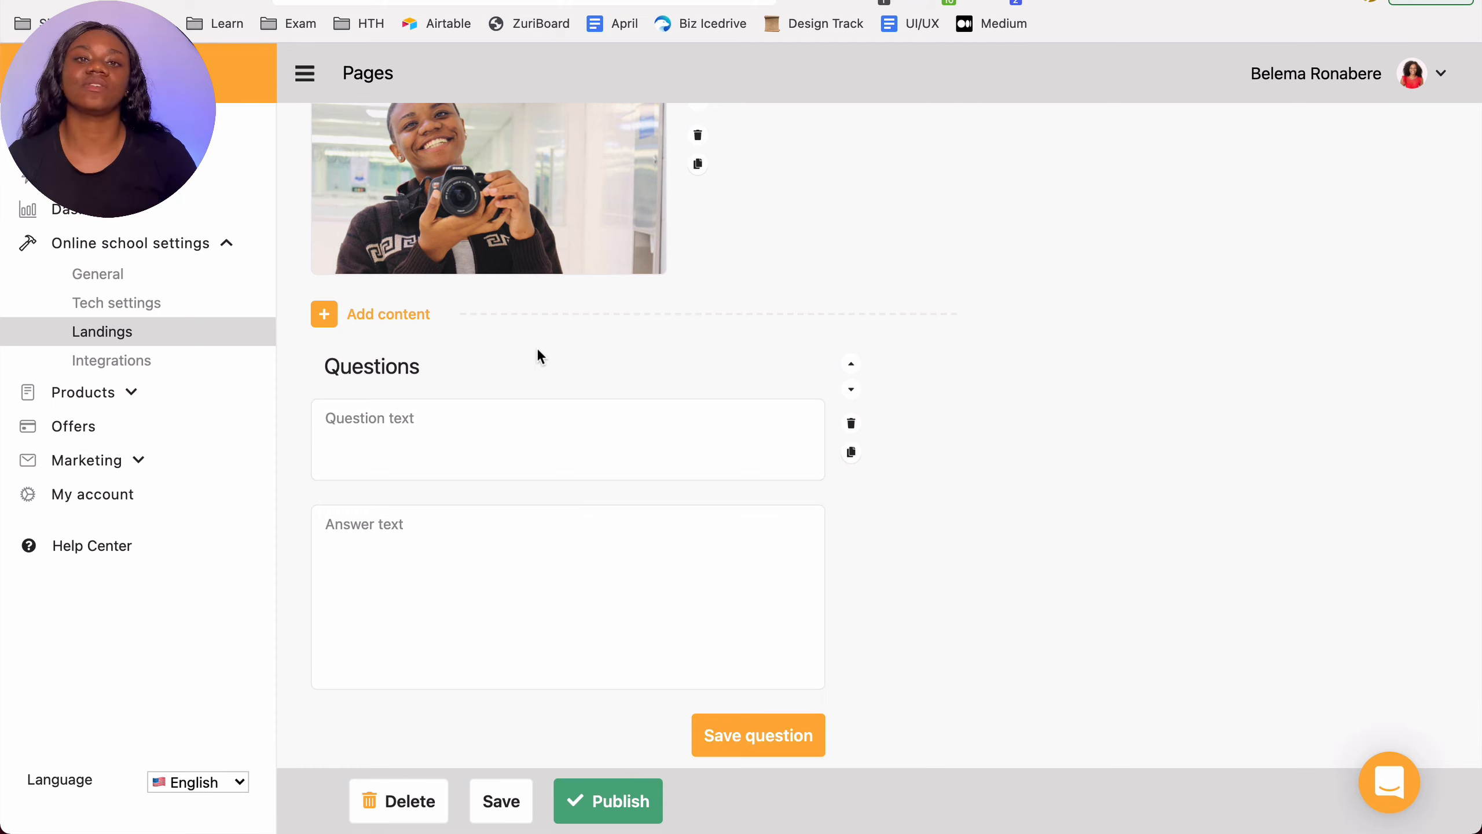
{"action": "left_click", "coordinate": [549, 418]}
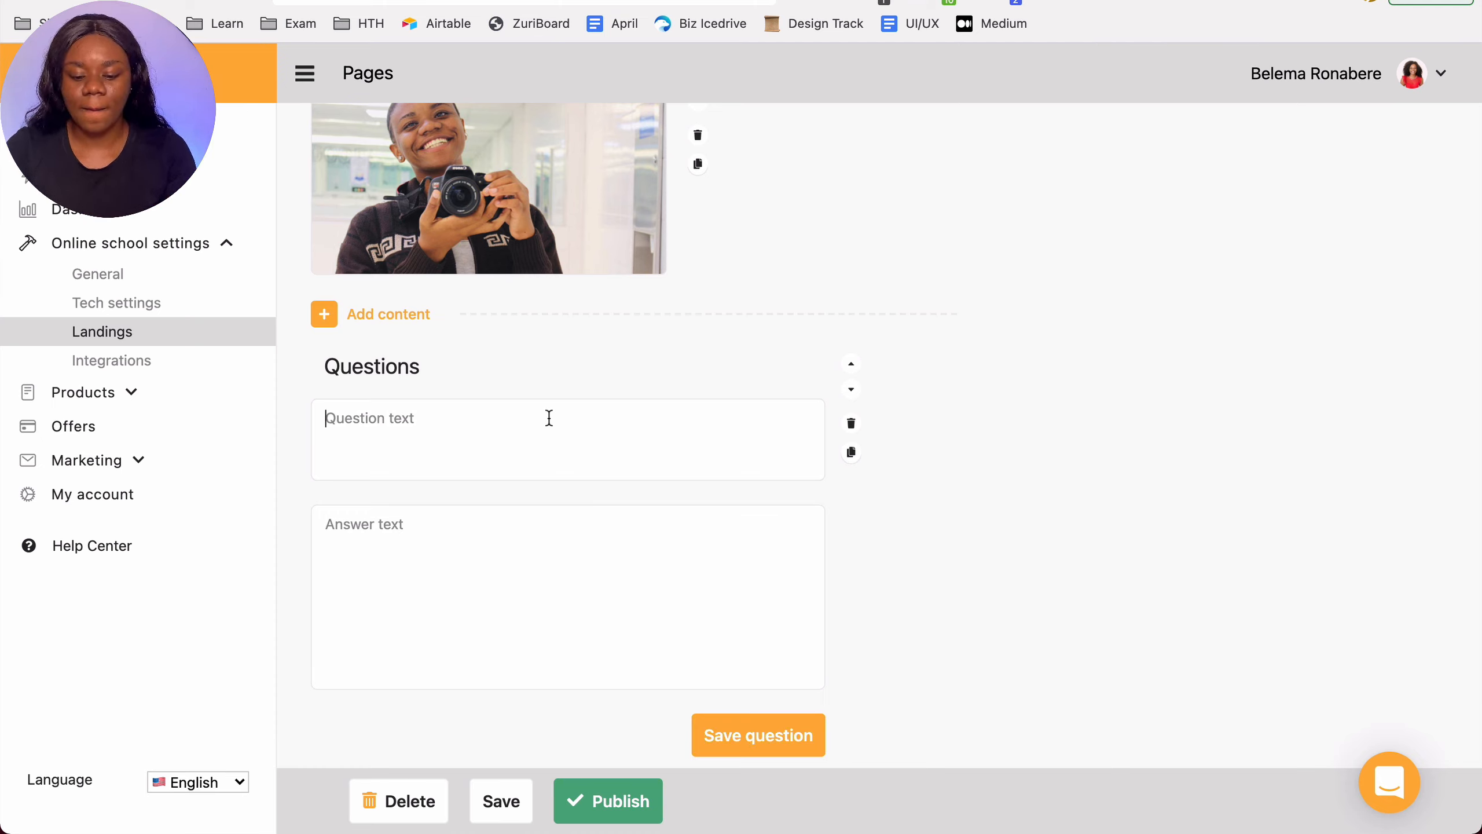
{"action": "type", "text": "How long will this take"}
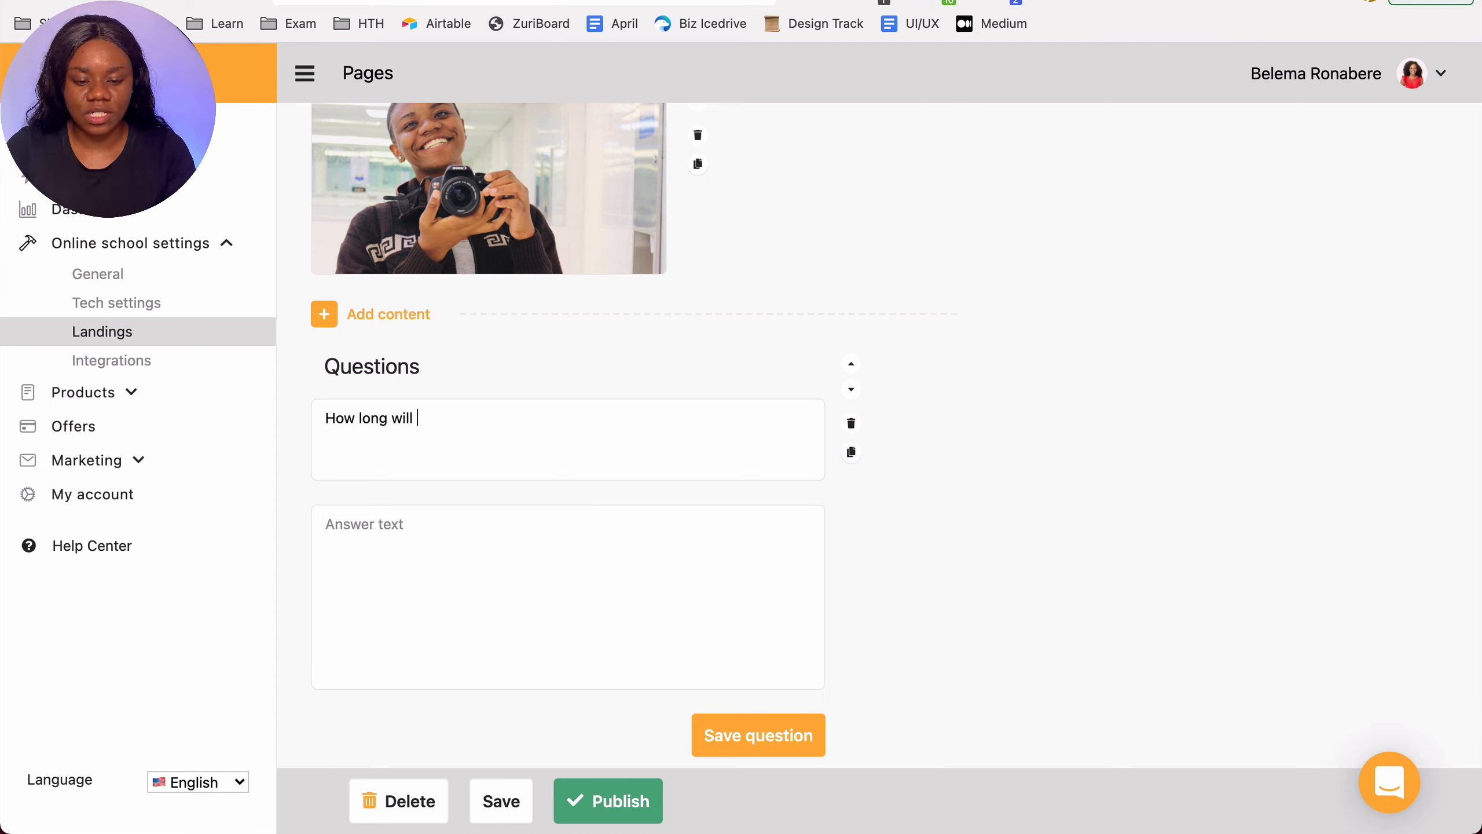